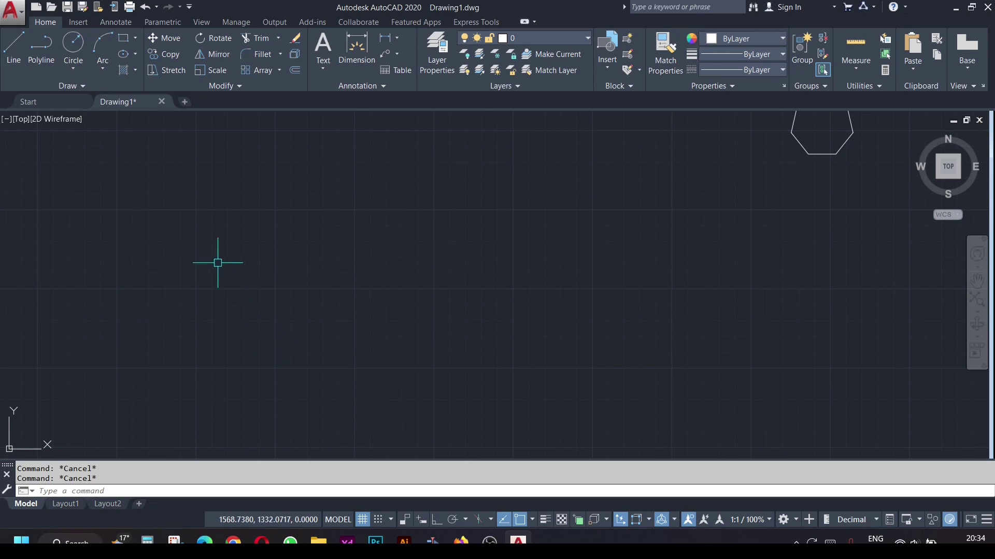
# Draw a fit-point spline through three points in the empty area, shaped as a single arch
pyautogui.click(72, 85)
pyautogui.click(14, 107)
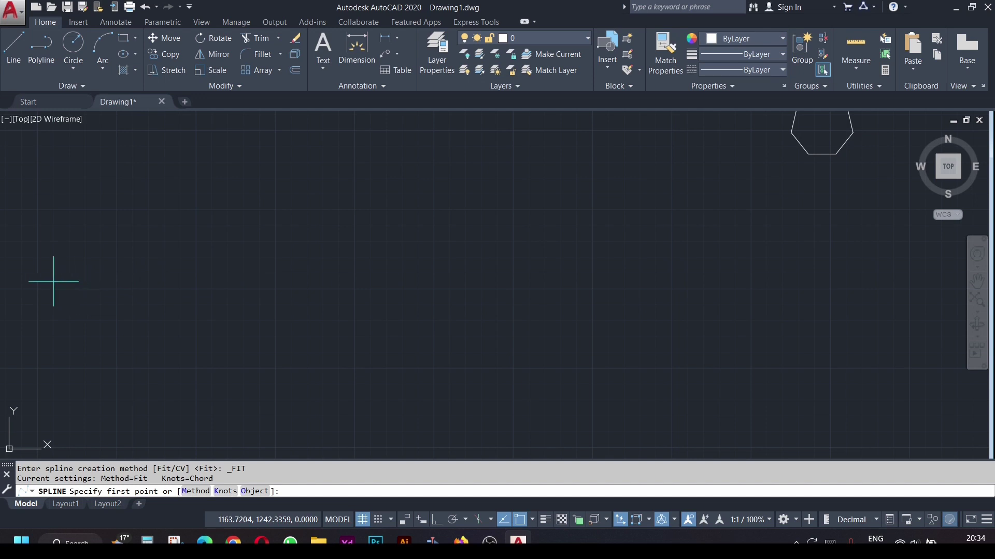
pyautogui.click(33, 275)
pyautogui.click(85, 201)
pyautogui.click(146, 264)
pyautogui.press('Return')
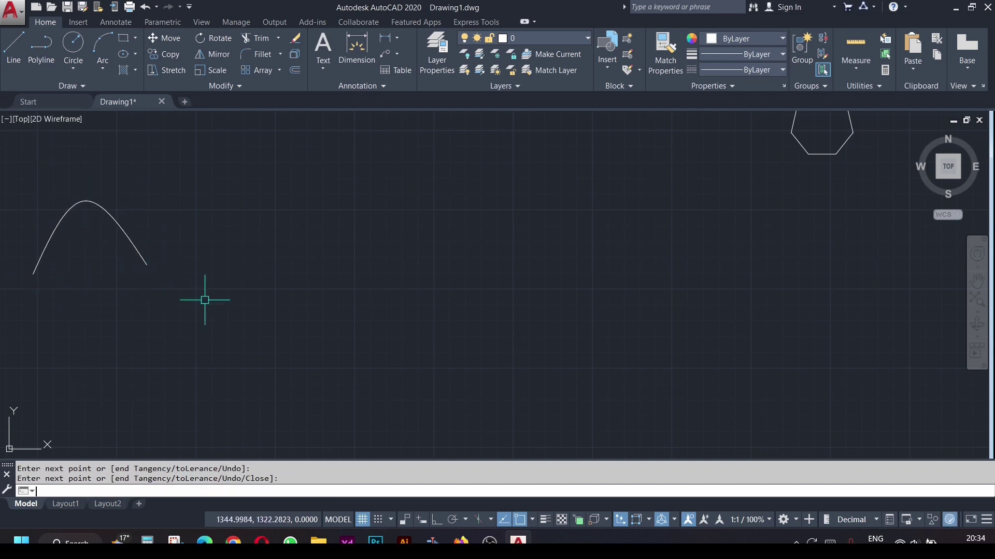
# Draw a second fit-point spline beside the arch through seven alternating points, forming a wave with three crests
pyautogui.moveTo(205, 300); pyautogui.dragTo(310, 292, button='middle')
pyautogui.press('Return')
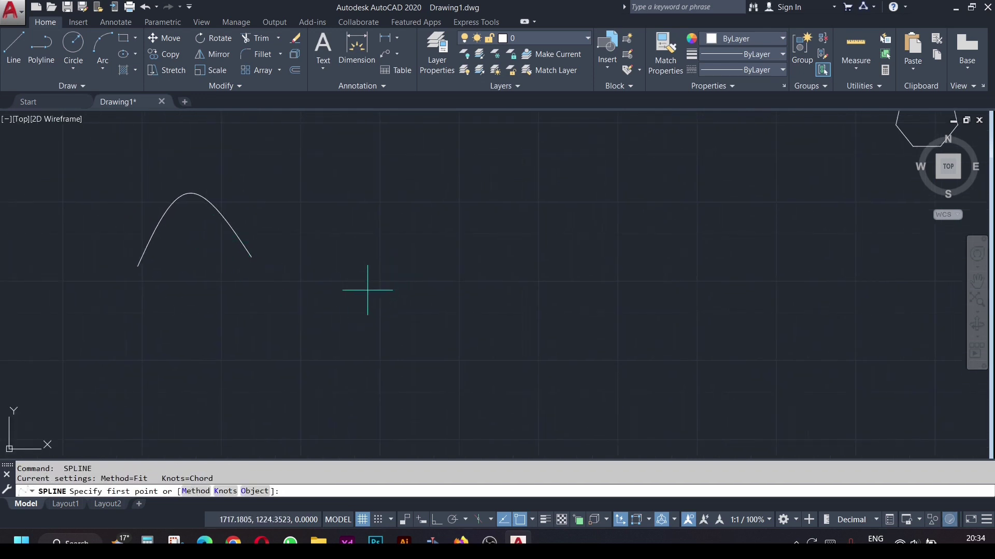
pyautogui.click(348, 270)
pyautogui.click(392, 183)
pyautogui.click(468, 271)
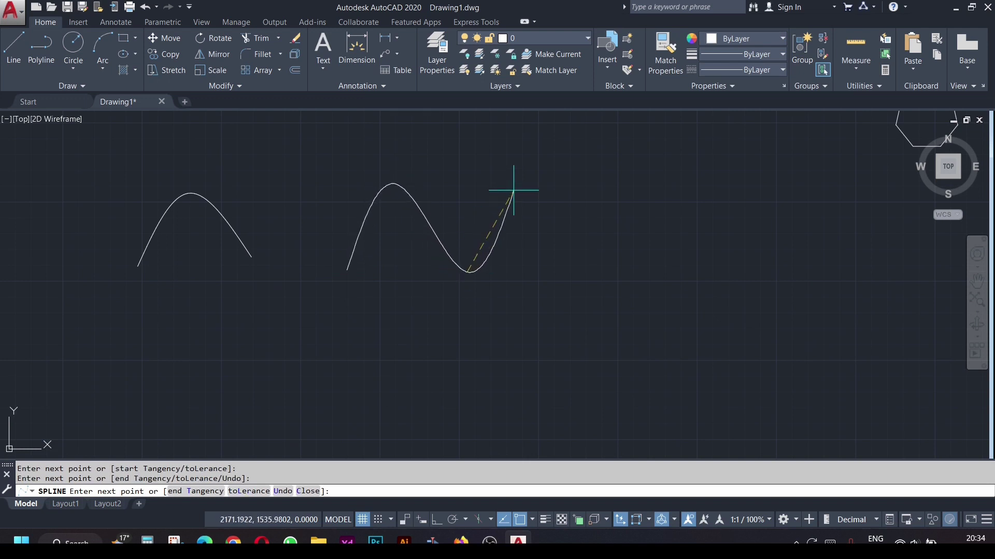
pyautogui.click(514, 190)
pyautogui.click(613, 263)
pyautogui.click(702, 183)
pyautogui.click(765, 263)
pyautogui.press('Return')
# Draw a control-vertex spline from three points below the first arch, forming a shallow arch
pyautogui.moveTo(303, 314); pyautogui.dragTo(361, 296, button='middle')
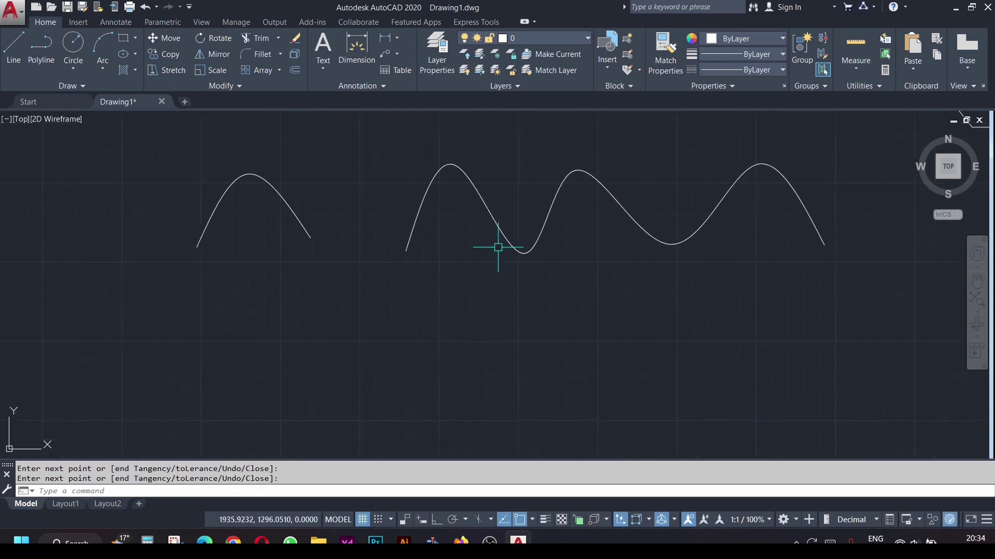
pyautogui.click(70, 85)
pyautogui.click(25, 103)
pyautogui.click(191, 357)
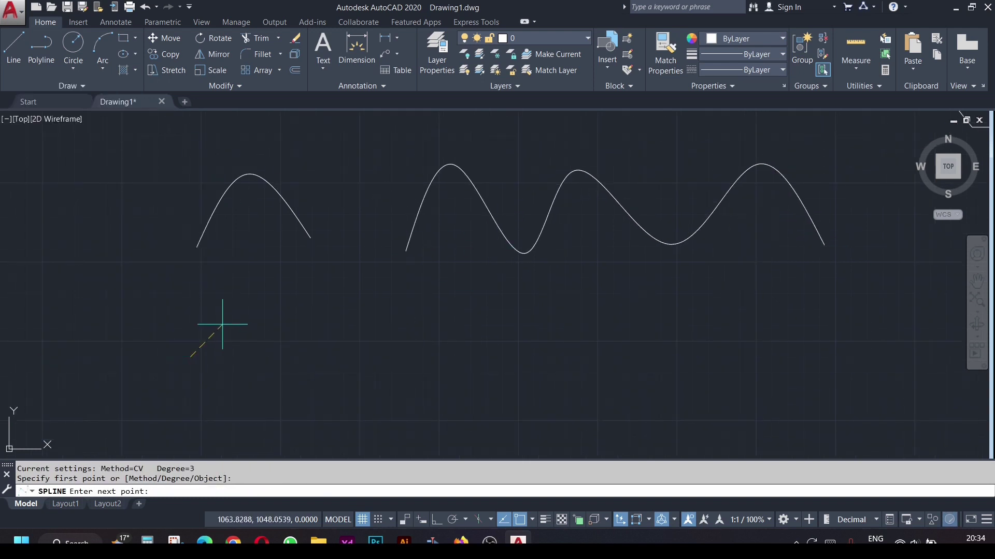
pyautogui.click(241, 298)
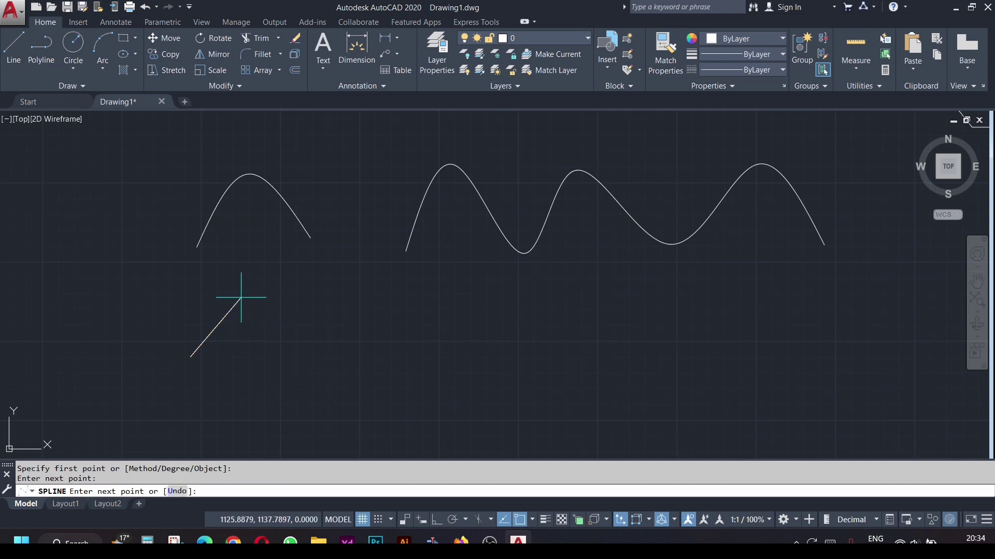
pyautogui.click(309, 353)
pyautogui.press('Return')
# Draw a second control-vertex spline below the long wave from nine vertices that zigzag up and down
pyautogui.press('Return')
pyautogui.click(362, 351)
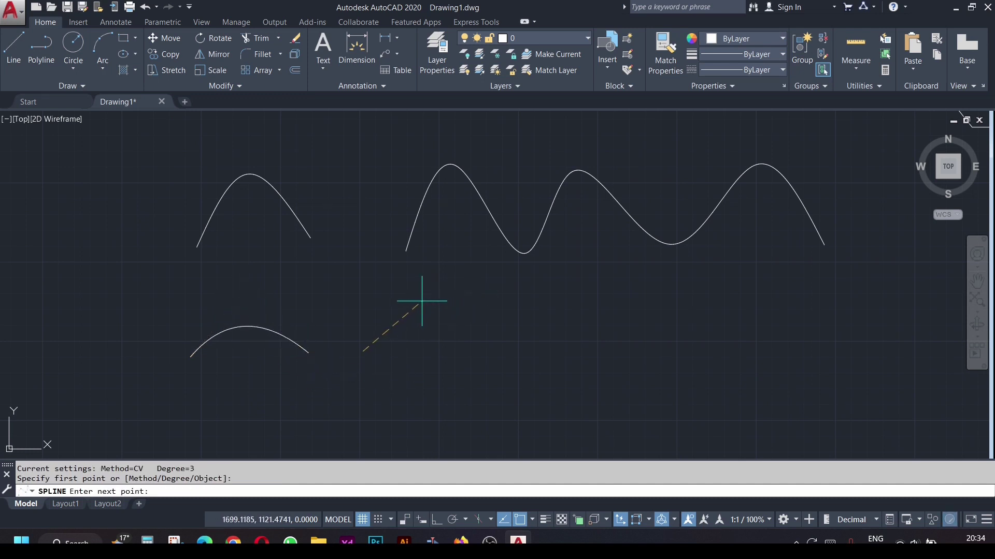
pyautogui.click(421, 299)
pyautogui.click(485, 357)
pyautogui.click(535, 304)
pyautogui.click(593, 347)
pyautogui.click(640, 302)
pyautogui.click(685, 352)
pyautogui.click(746, 304)
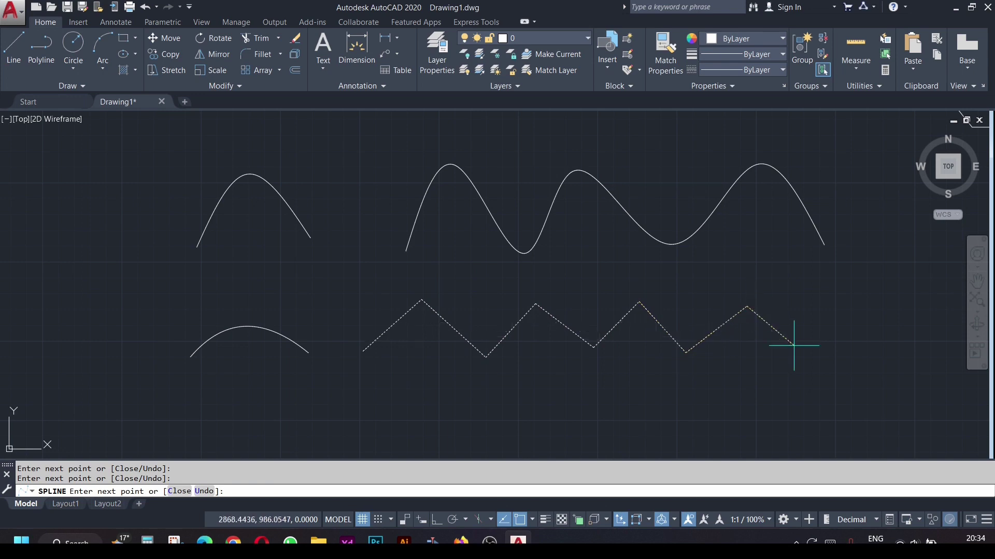
pyautogui.click(793, 346)
pyautogui.press('Return')
# Select all four splines to compare the fit points of the upper pair with the control vertices of the lower pair
pyautogui.moveTo(353, 236); pyautogui.dragTo(413, 278, button='middle')
pyautogui.click(664, 290)
pyautogui.click(359, 210)
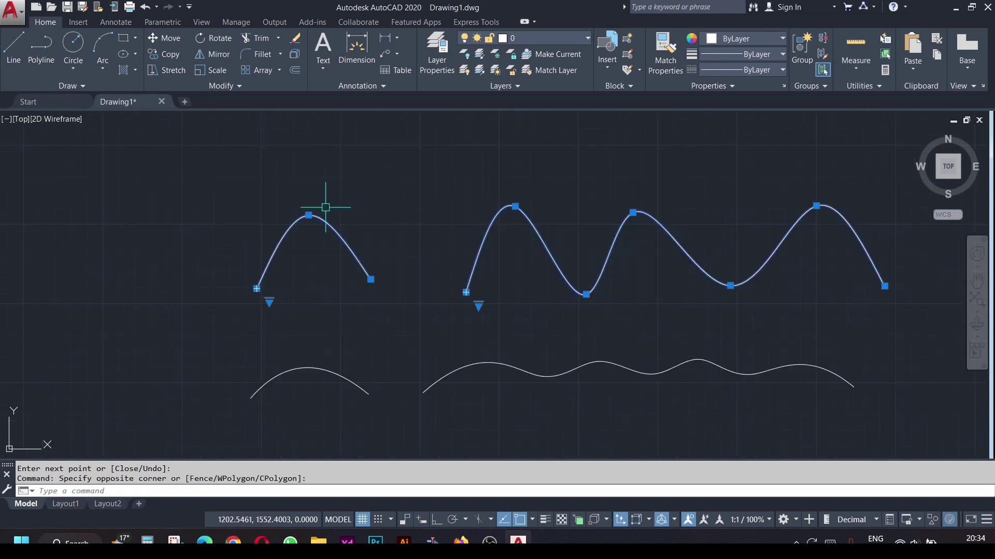
pyautogui.moveTo(611, 390)
pyautogui.mouseDown(button='middle')
pyautogui.moveTo(595, 266)
pyautogui.moveTo(585, 343)
pyautogui.mouseUp(button='middle')
pyautogui.click(523, 318)
pyautogui.click(325, 252)
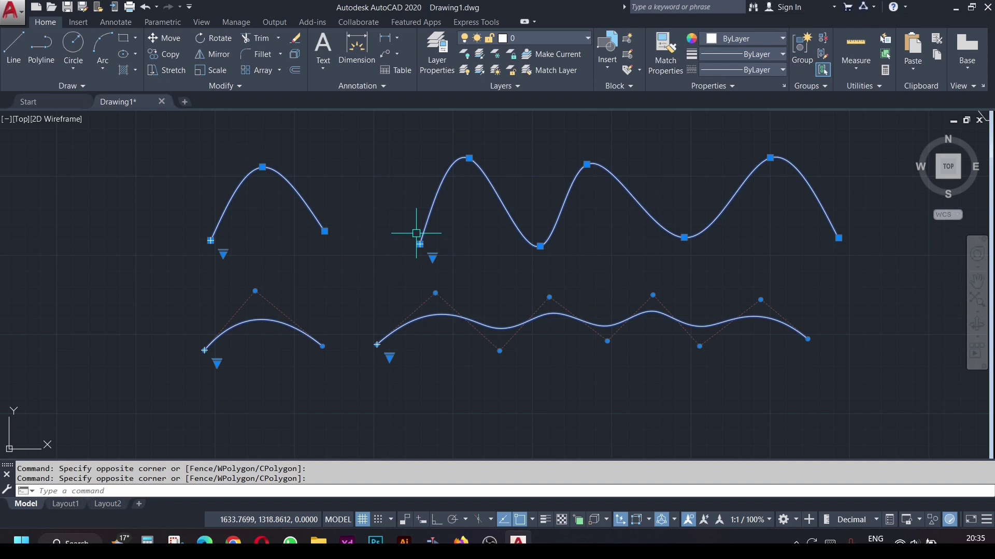
pyautogui.press('Escape')
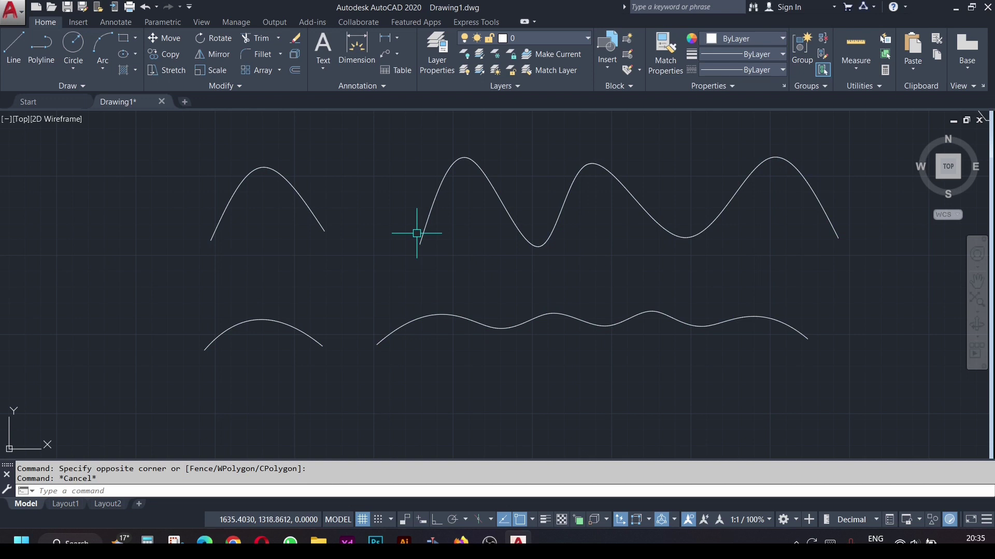
# Select the two upper fit splines and stretch the short arch's middle fit point straight down to flatten it
pyautogui.click(356, 253)
pyautogui.click(292, 207)
pyautogui.click(489, 215)
pyautogui.click(416, 178)
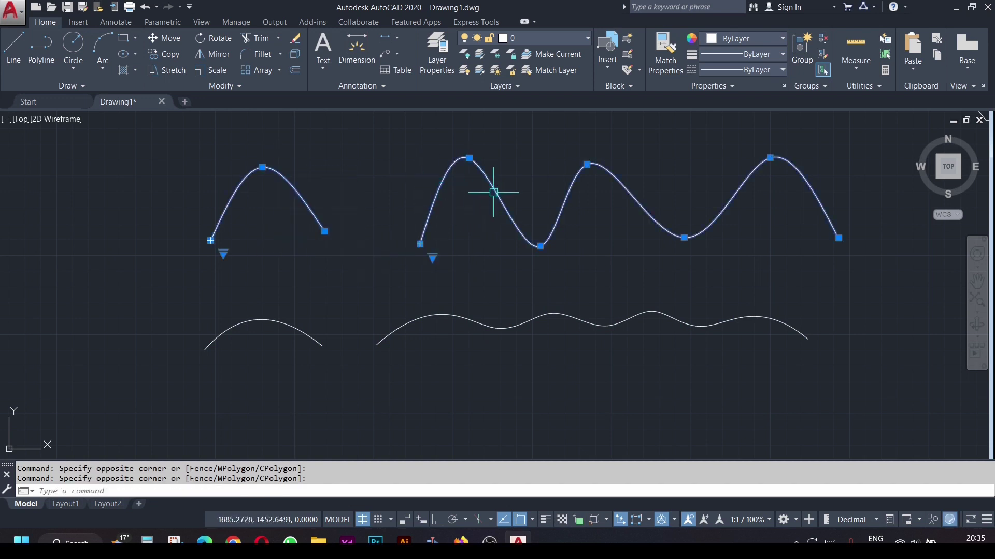
pyautogui.click(262, 167)
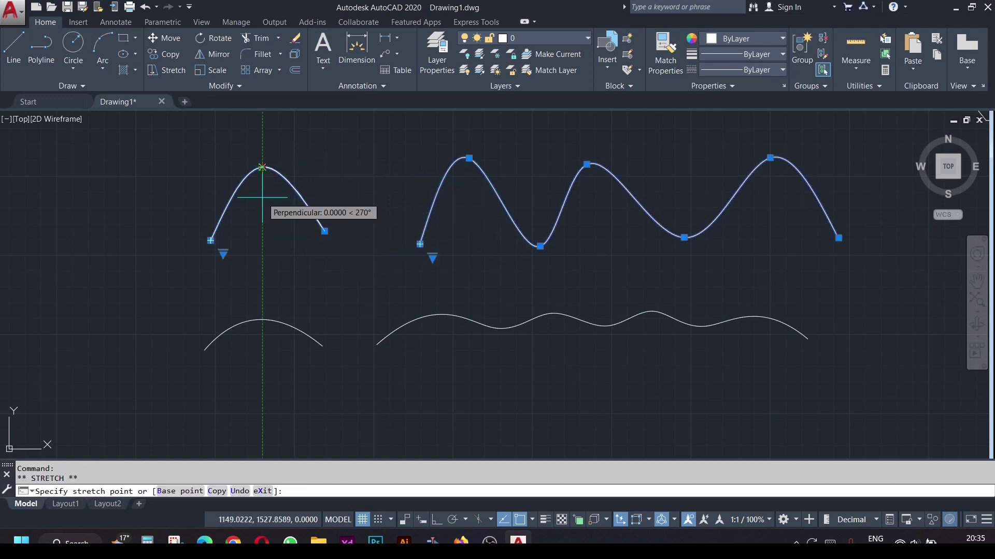
pyautogui.click(262, 206)
# Stretch the three crest fit points of the long upper wave downward to flatten it, and clear the selection
pyautogui.click(469, 158)
pyautogui.click(468, 205)
pyautogui.click(587, 165)
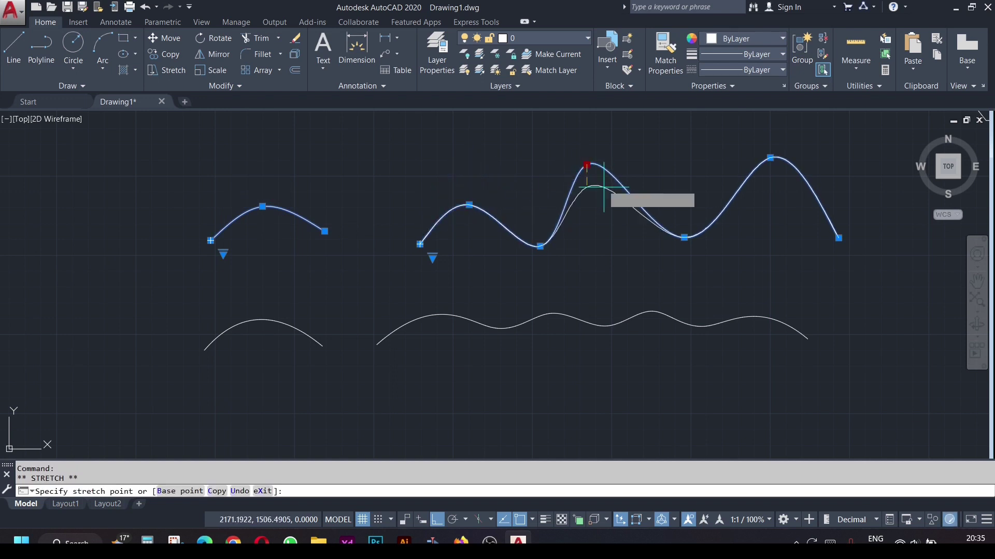
pyautogui.click(601, 210)
pyautogui.click(770, 157)
pyautogui.click(771, 213)
pyautogui.press('Escape')
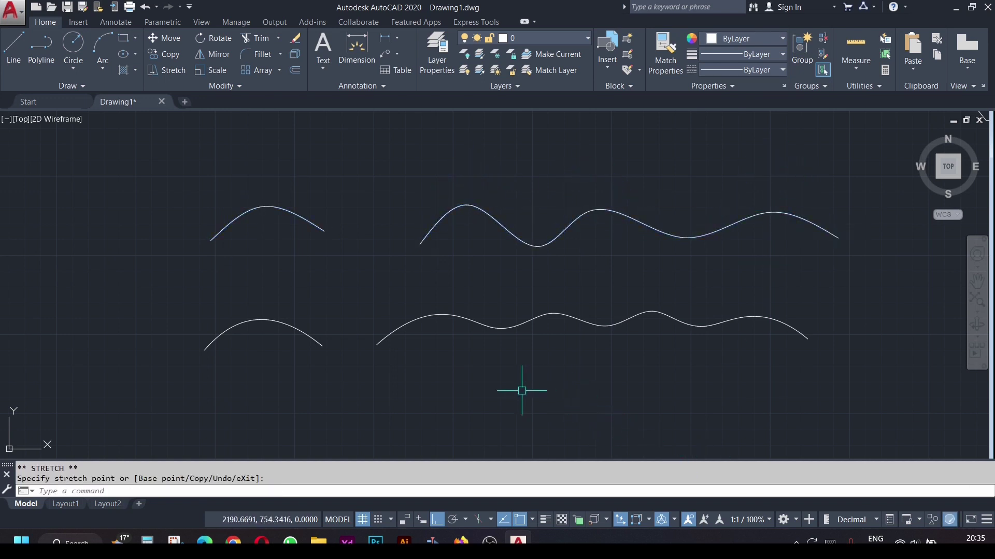
# Select the two lower control-vertex splines and lower the middle vertex of the short one
pyautogui.click(521, 390)
pyautogui.click(253, 289)
pyautogui.click(257, 290)
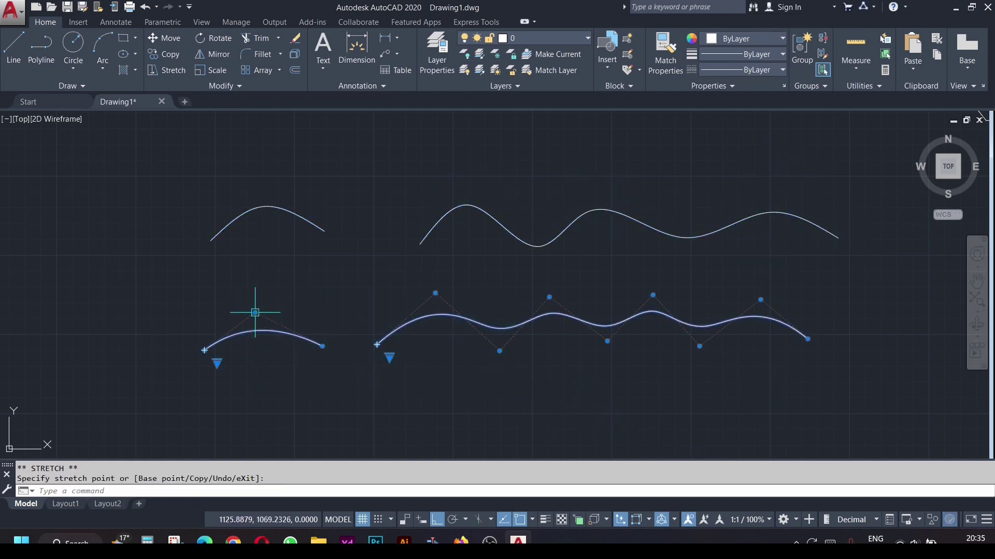
pyautogui.press('Escape')
# Raise the middle control vertex of the short lower spline straight up to make its arch taller
pyautogui.click(254, 341)
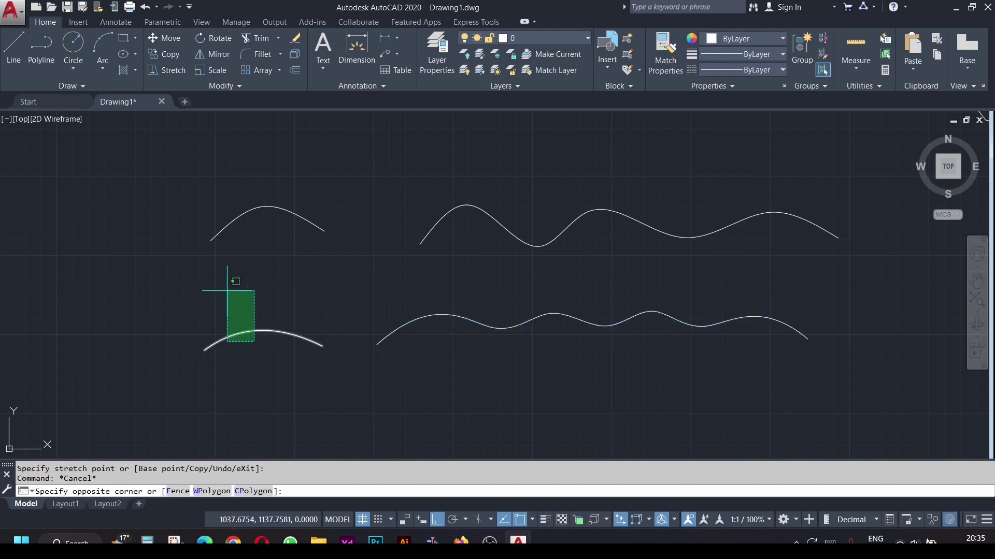
pyautogui.click(227, 290)
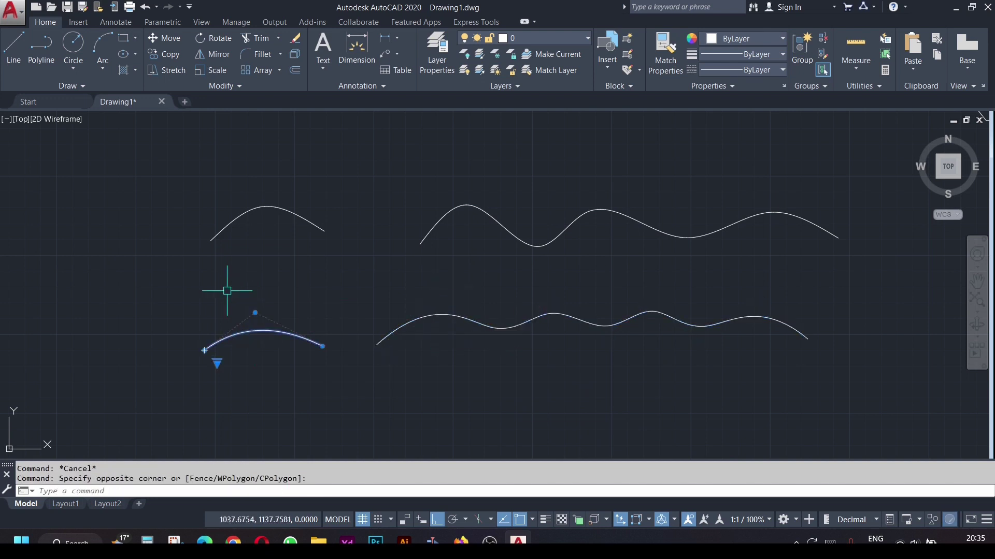
pyautogui.click(255, 313)
pyautogui.click(256, 275)
pyautogui.press('Escape')
# Select the two upper fit splines to examine their fit points, and clear the selection
pyautogui.click(277, 224)
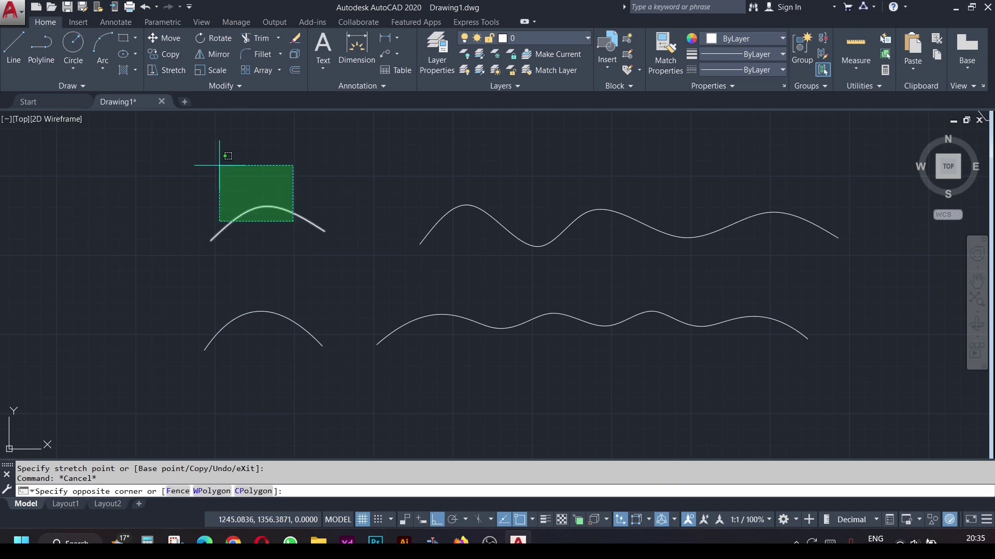
pyautogui.click(220, 162)
pyautogui.click(589, 213)
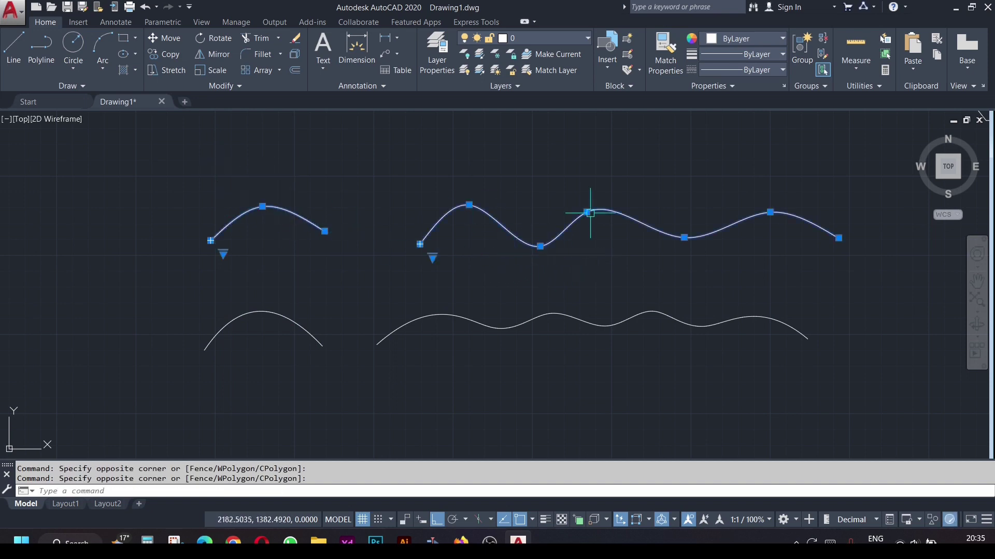
pyautogui.press('Escape')
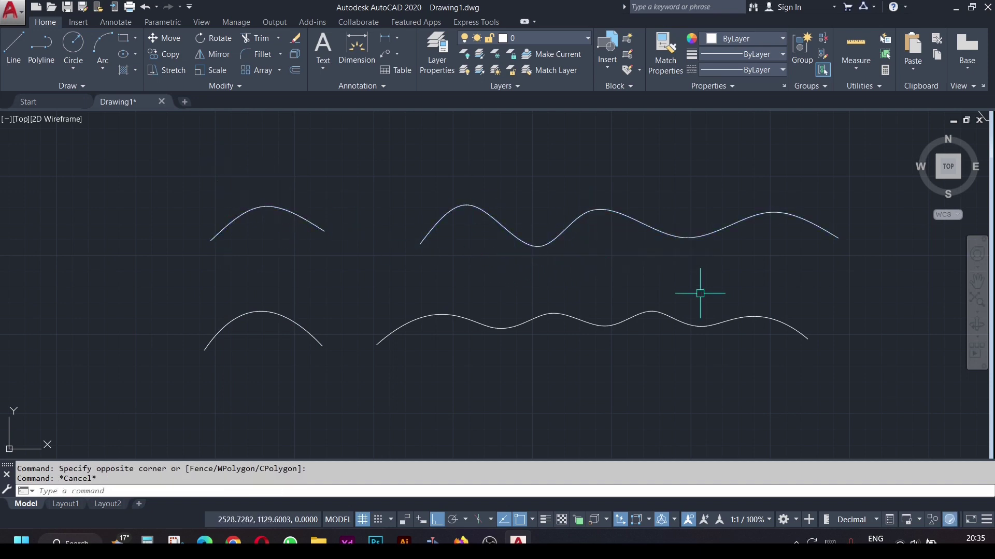
pyautogui.moveTo(701, 293); pyautogui.dragTo(513, 292, button='middle')
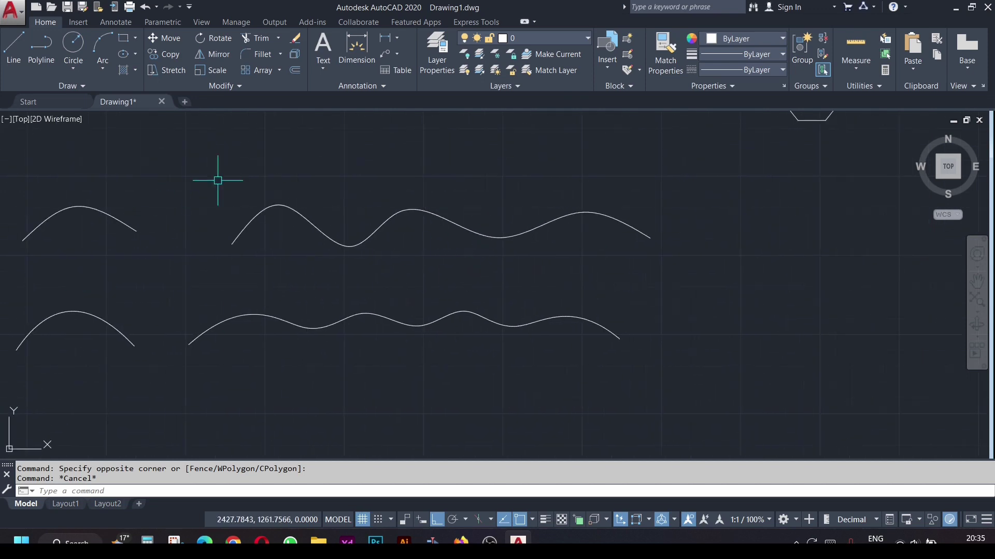
pyautogui.scroll(-3, 568, 302)
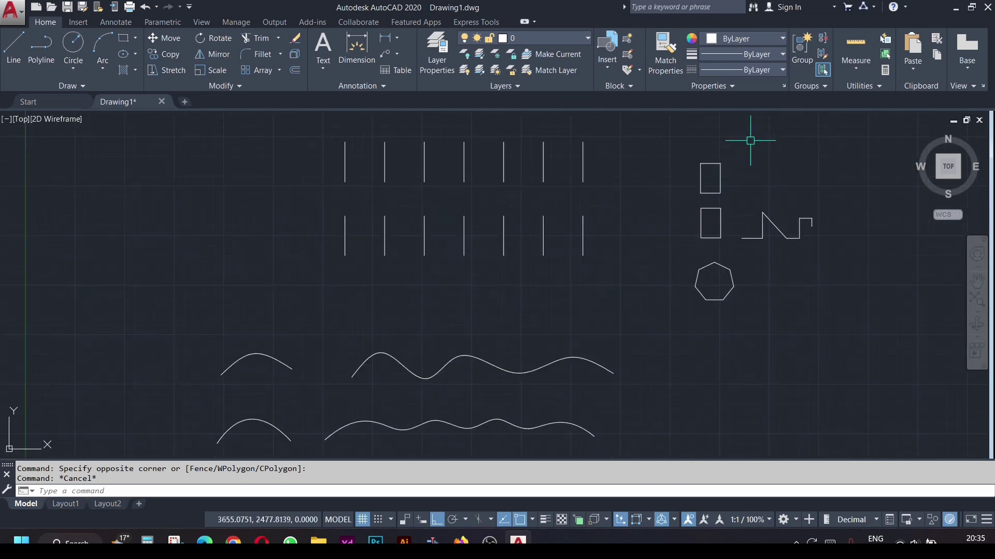
pyautogui.scroll(6, 666, 193)
pyautogui.moveTo(644, 257); pyautogui.dragTo(427, 236, button='middle')
pyautogui.write('spl')
pyautogui.press('Return')
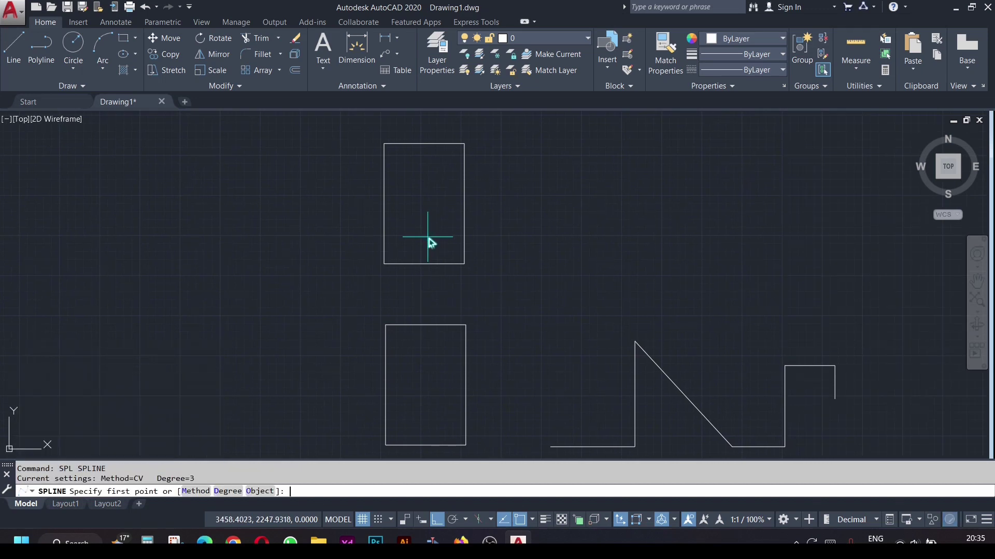
pyautogui.press('Escape')
# Start the Spline command, check its current creation method, and set the method to Fit
pyautogui.moveTo(442, 260)
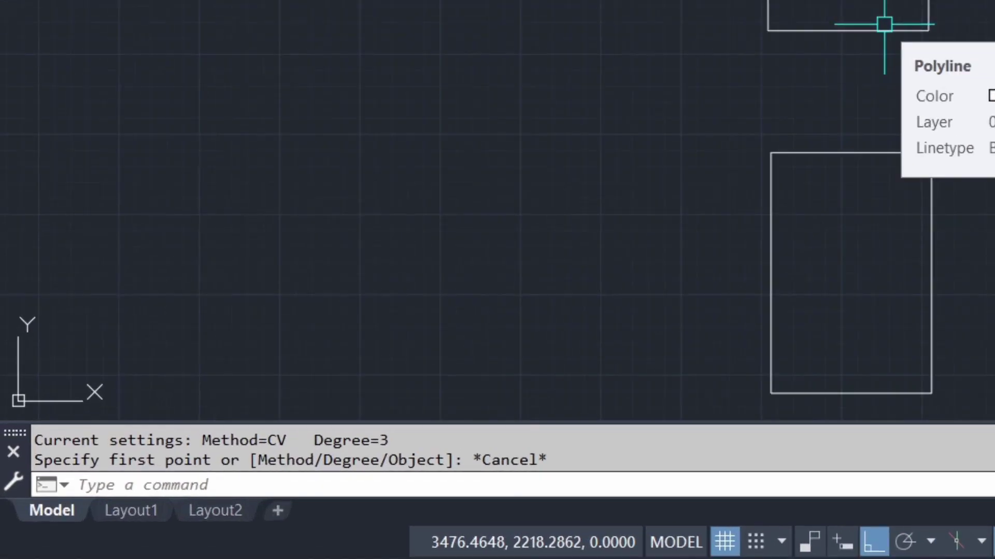
pyautogui.write('sp')
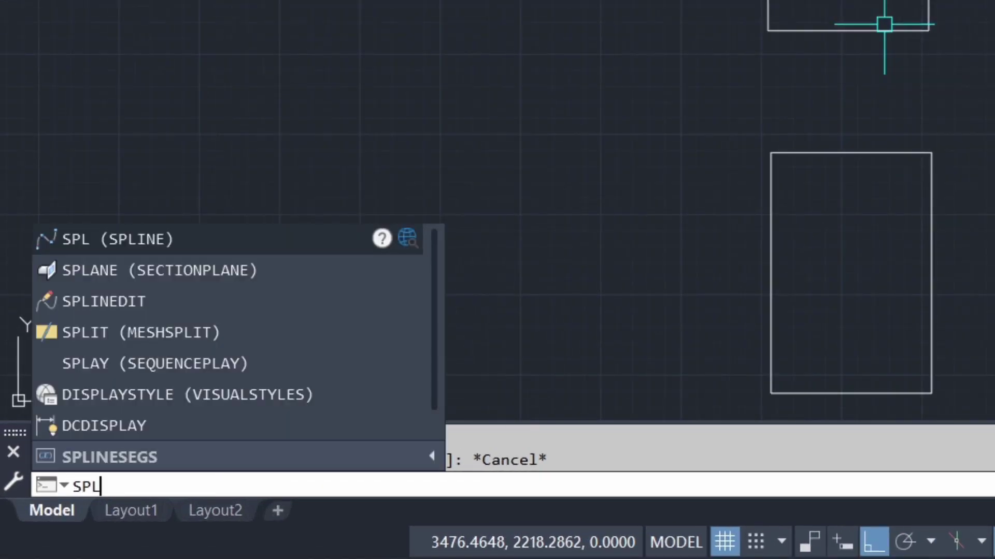
pyautogui.press('Return')
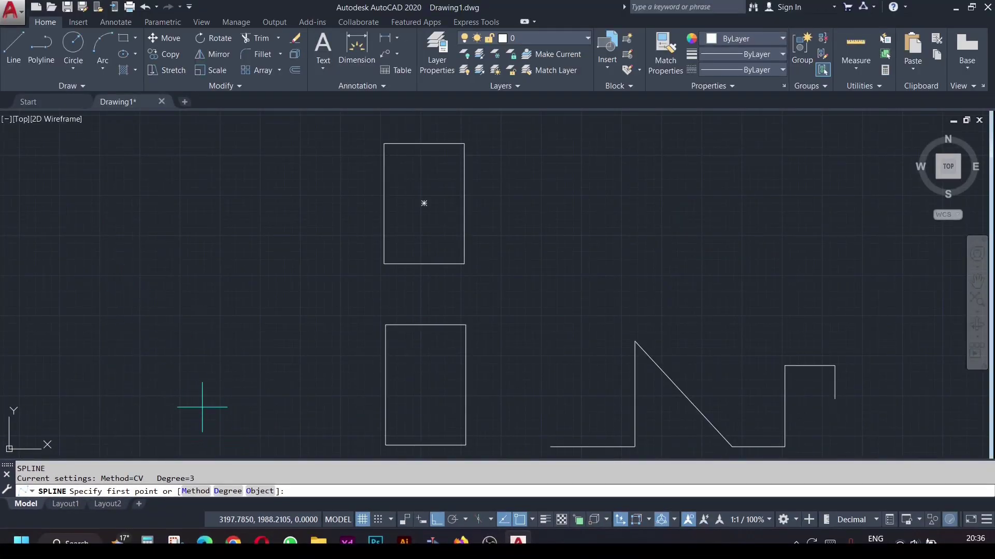
pyautogui.click(69, 86)
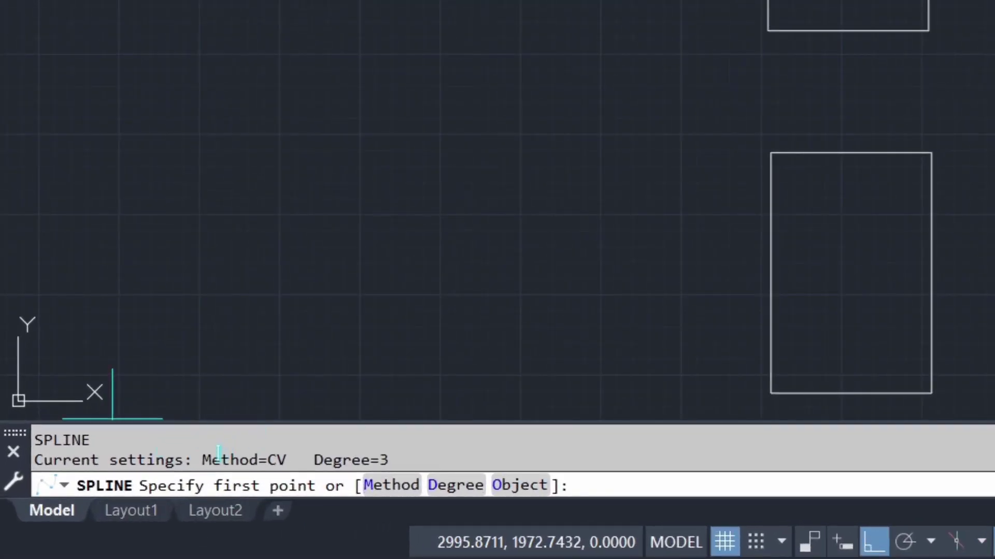
pyautogui.moveTo(224, 460); pyautogui.dragTo(305, 474)
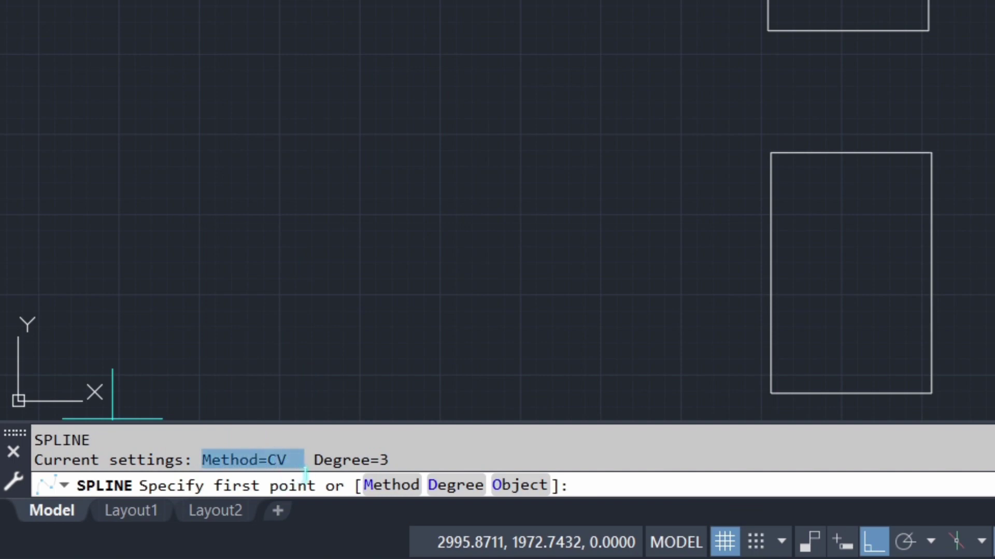
pyautogui.click(392, 487)
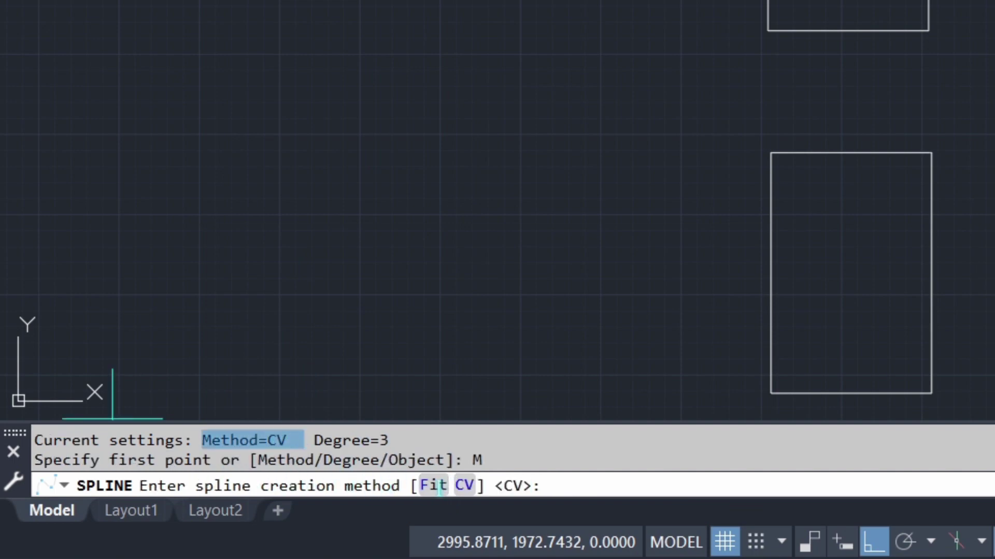
pyautogui.click(414, 487)
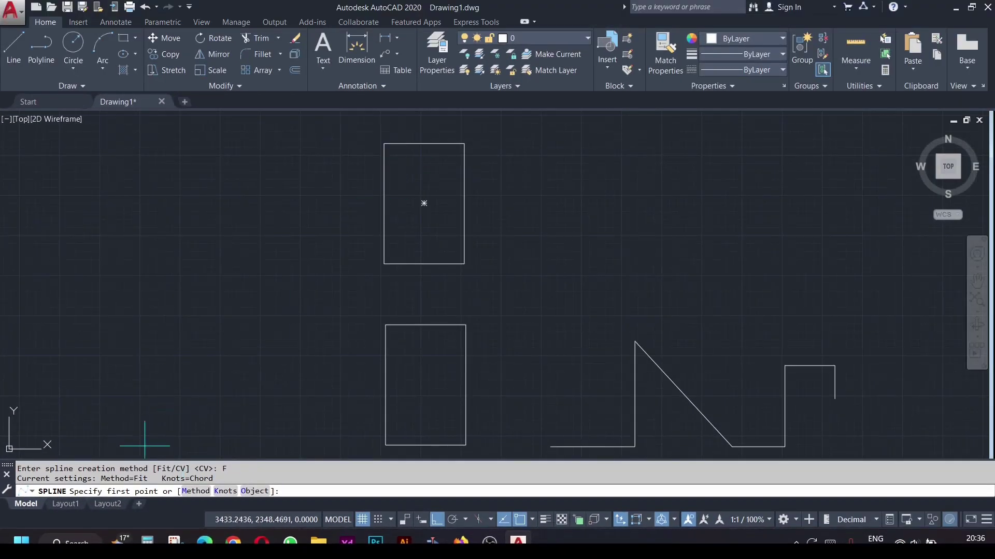
# Draw a closed fit spline through the four corners of the upper rectangle, starting at its upper-left corner and going clockwise
pyautogui.click(384, 144)
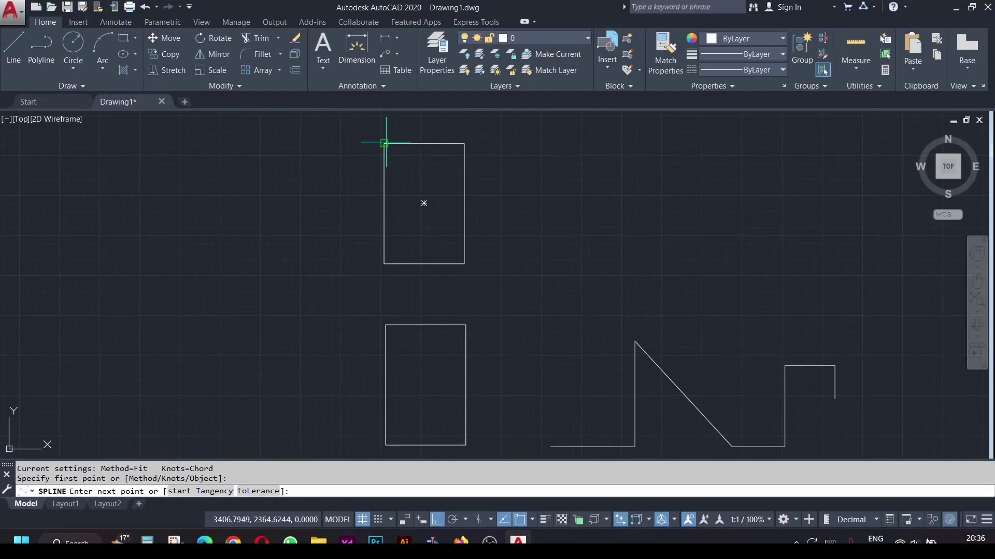
pyautogui.click(464, 144)
pyautogui.click(464, 264)
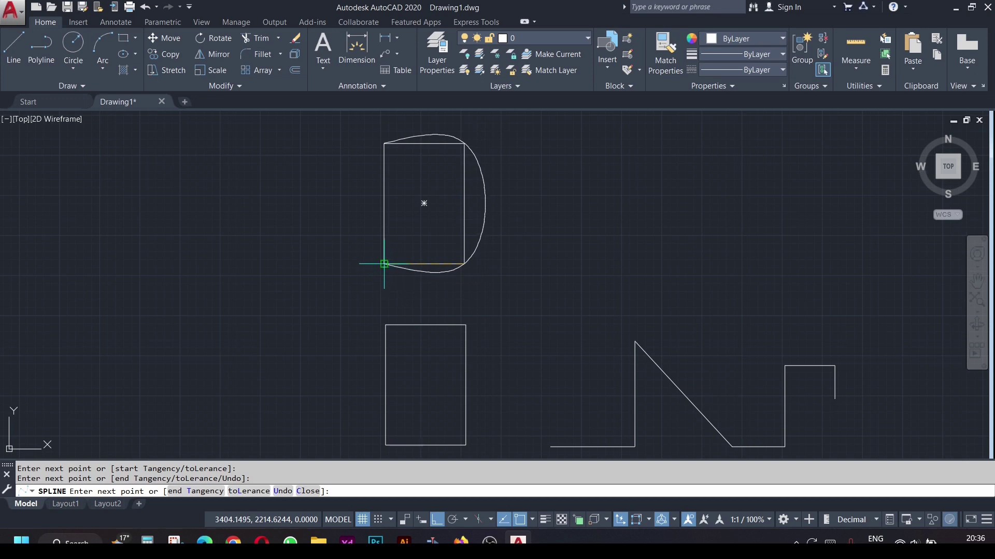
pyautogui.click(384, 264)
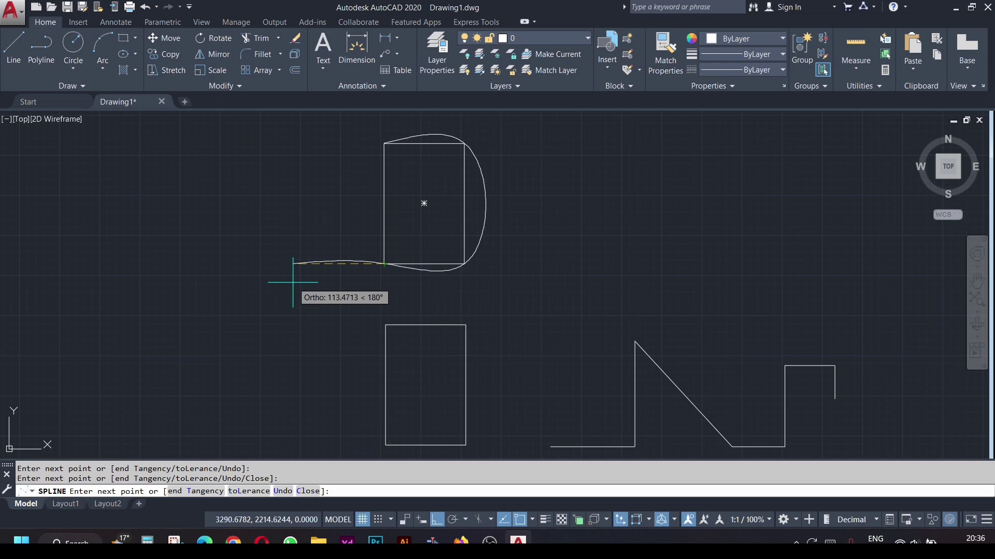
pyautogui.write('c')
pyautogui.press('Return')
# Restart the Spline command and set its creation method to CV
pyautogui.moveTo(569, 313); pyautogui.dragTo(525, 257, button='middle')
pyautogui.click(68, 86)
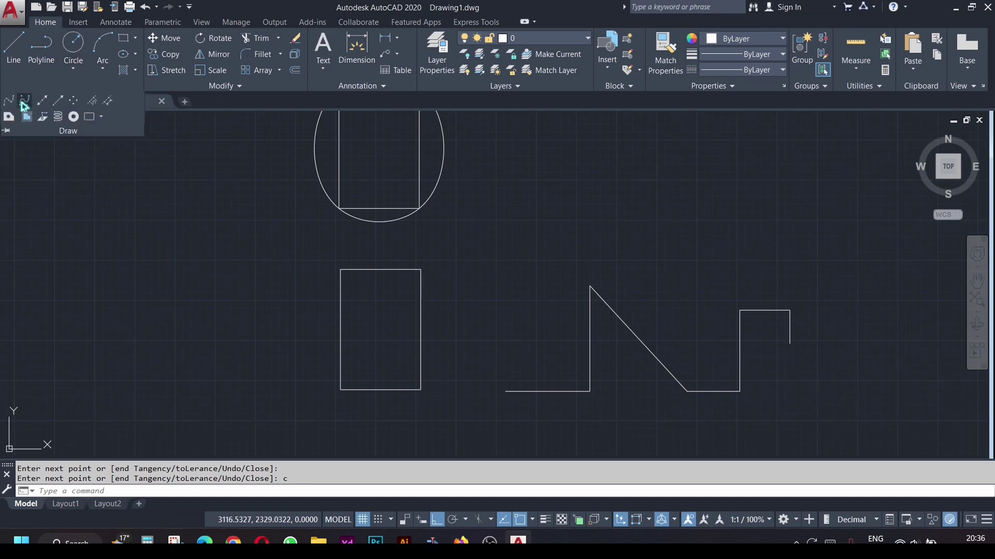
pyautogui.press('Escape')
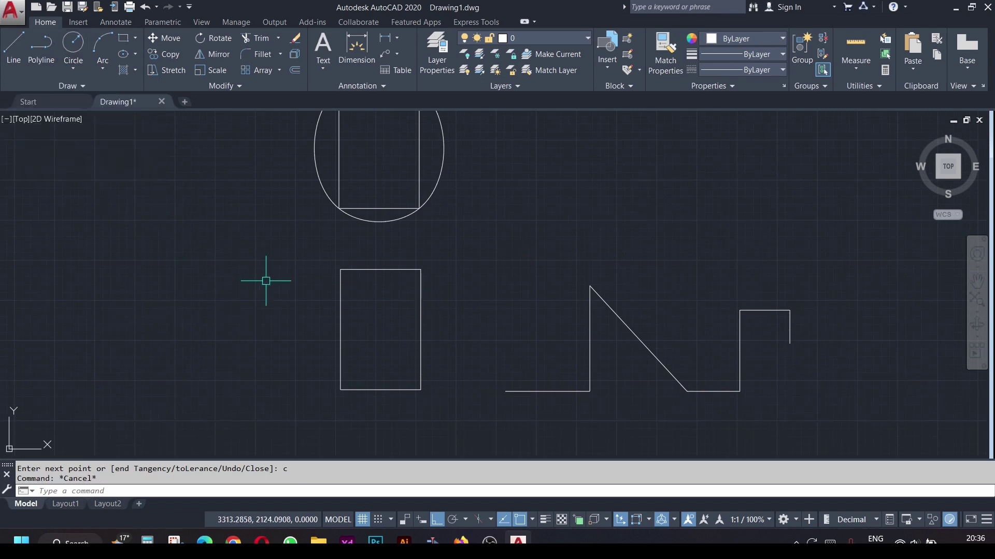
pyautogui.write('spl')
pyautogui.press('Return')
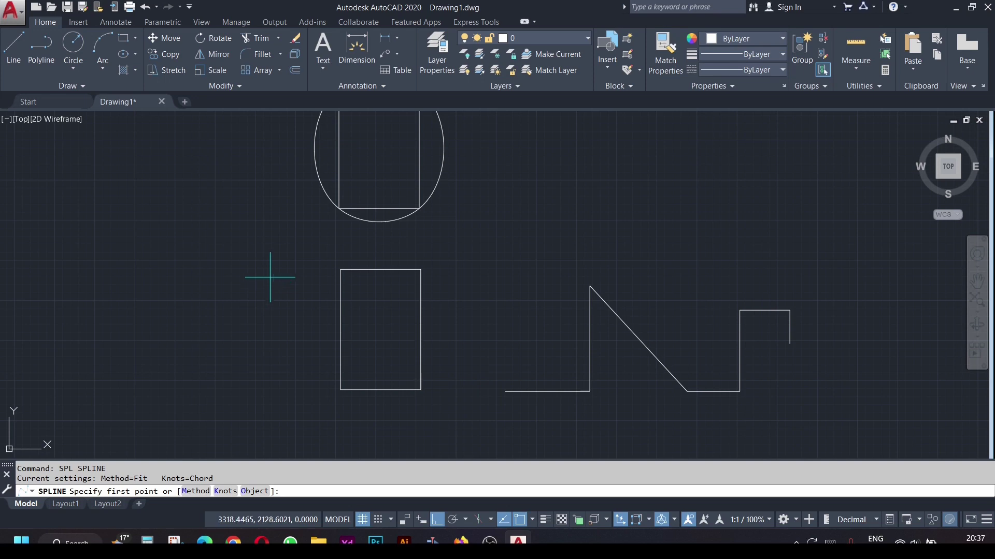
pyautogui.write('m')
pyautogui.press('Return')
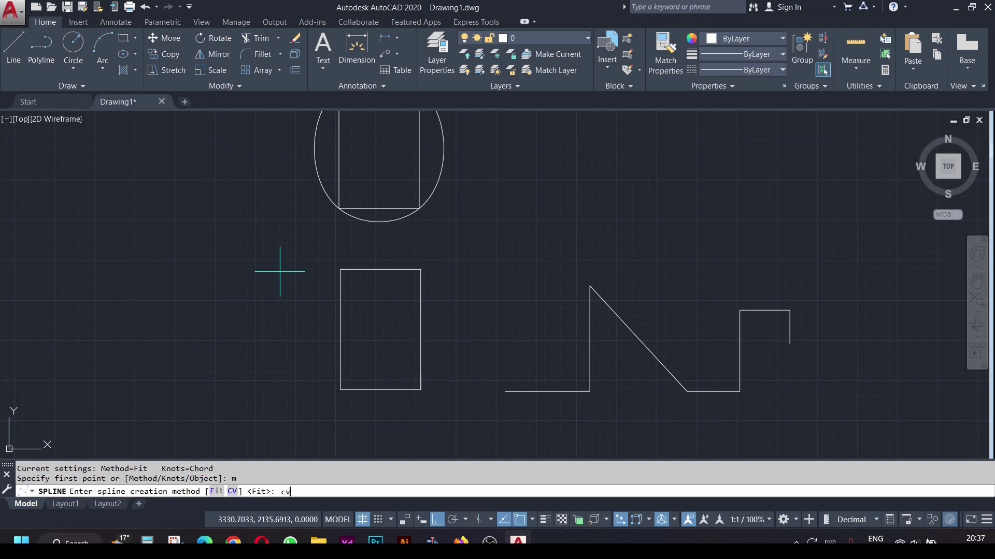
pyautogui.write('cv')
pyautogui.press('Return')
# Draw a closed control-vertex spline using the four corners of the lower rectangle as vertices
pyautogui.click(340, 269)
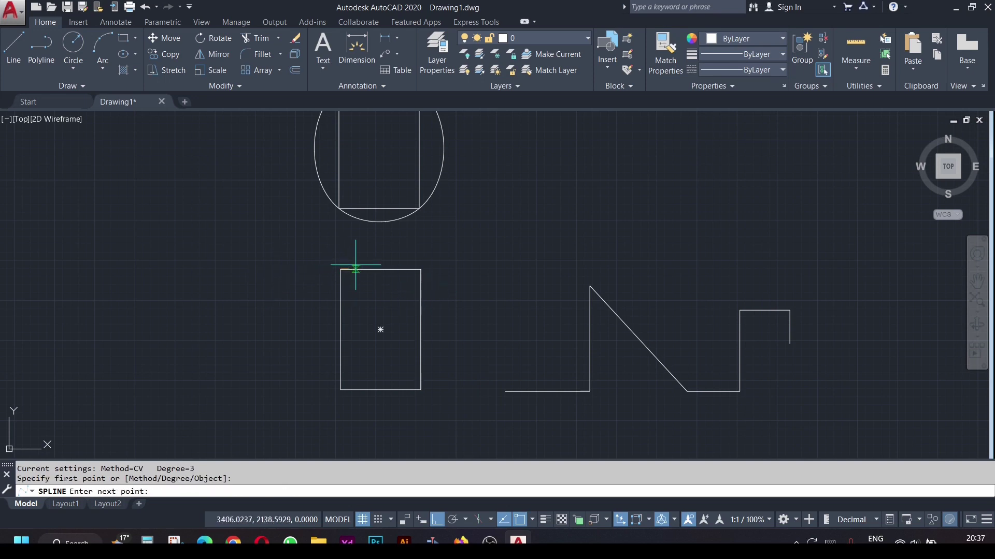
pyautogui.click(420, 269)
pyautogui.click(421, 389)
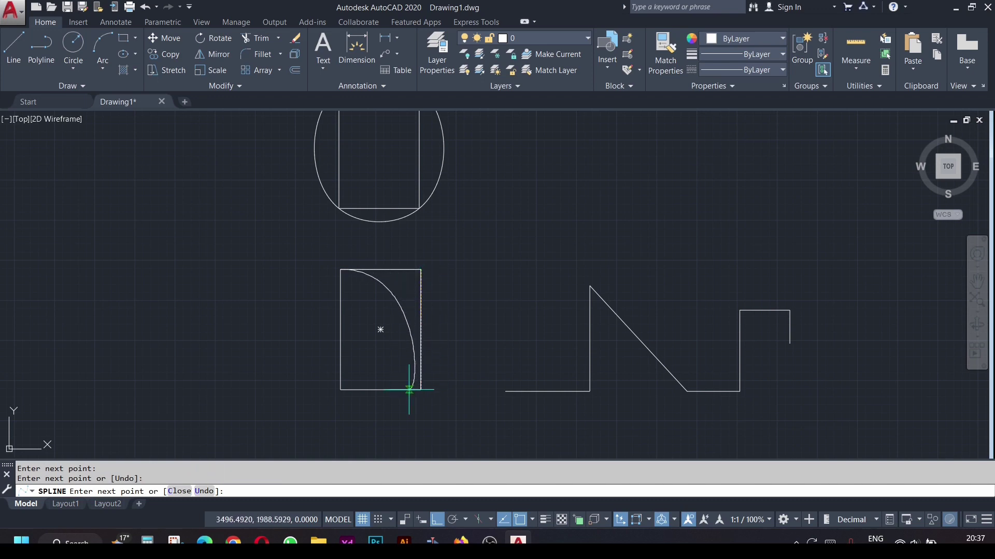
pyautogui.click(341, 390)
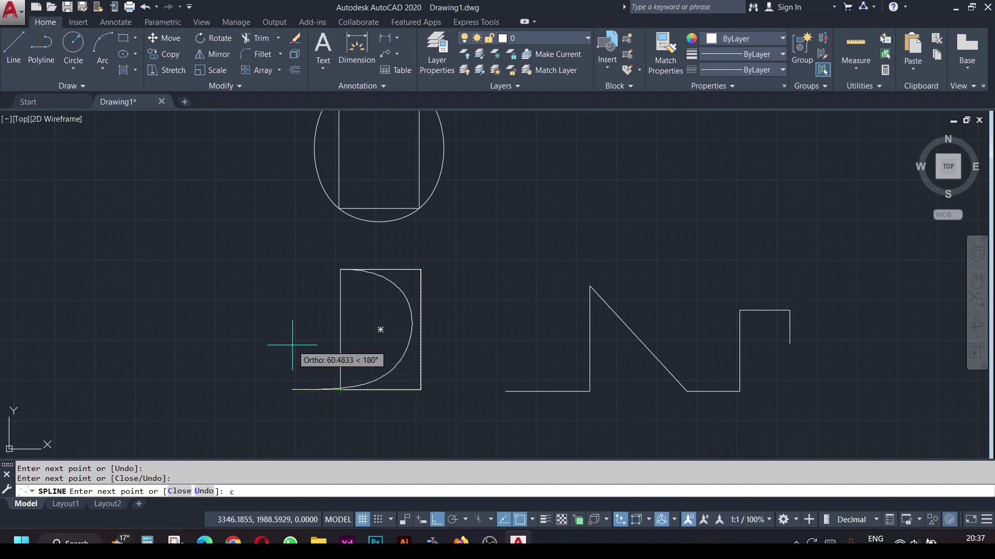
pyautogui.write('c')
pyautogui.press('Return')
# Stretch the upper-right fit point of the closed spline around the upper rectangle horizontally outward, and clear the selection
pyautogui.scroll(5, 428, 345)
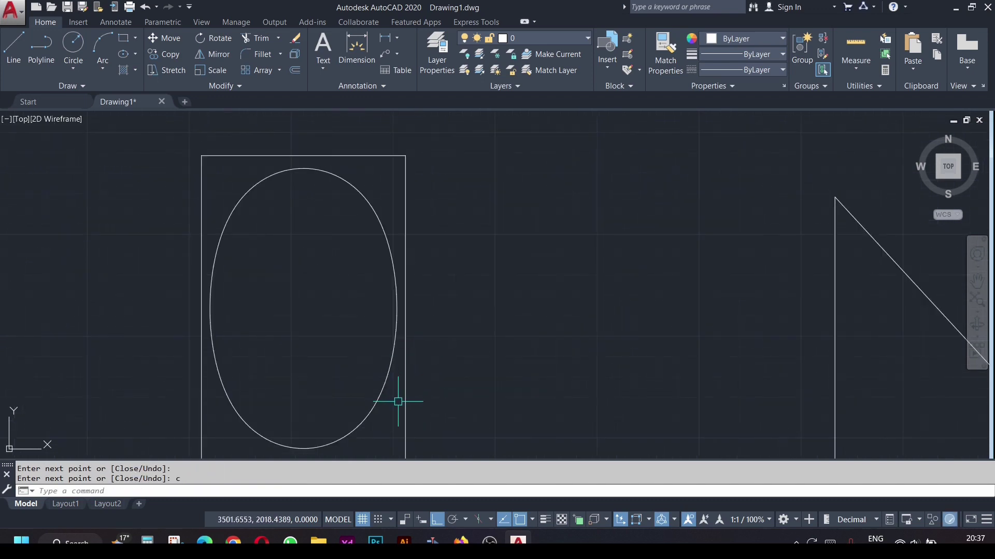
pyautogui.click(468, 357)
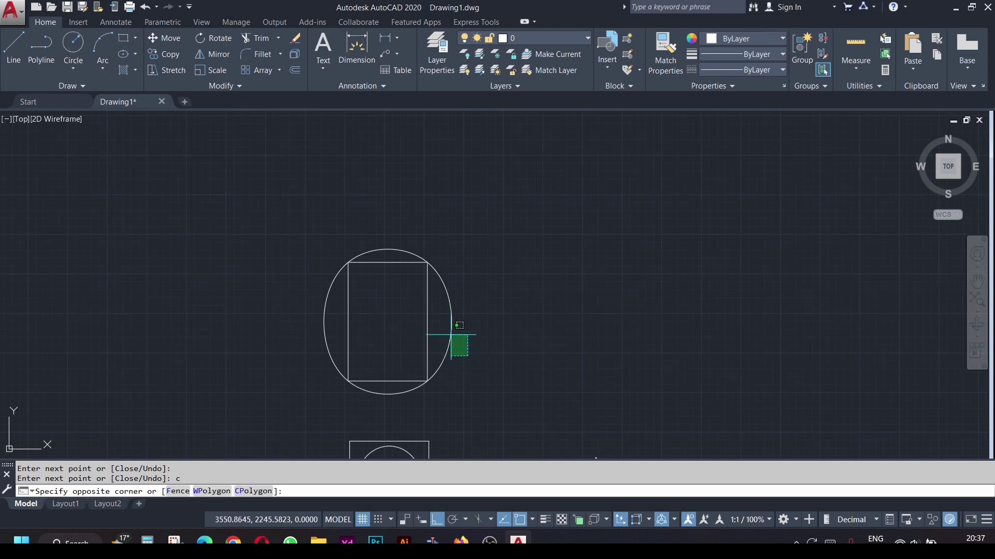
pyautogui.click(451, 335)
pyautogui.click(427, 262)
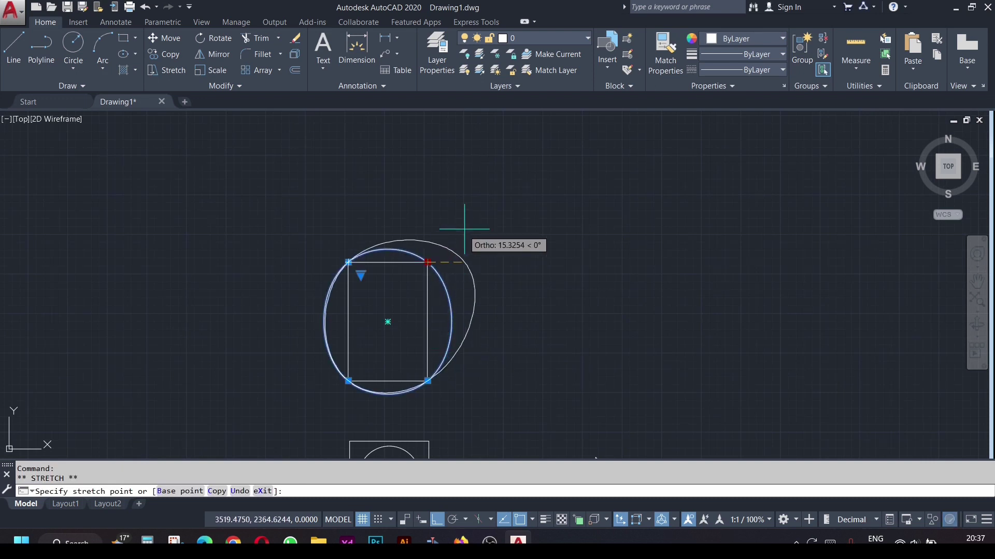
pyautogui.moveTo(479, 344); pyautogui.dragTo(478, 172, button='middle')
pyautogui.press('Escape')
# Stretch the lower-left control vertex of the spline inside the lower rectangle horizontally outward, and clear the selection
pyautogui.click(410, 371)
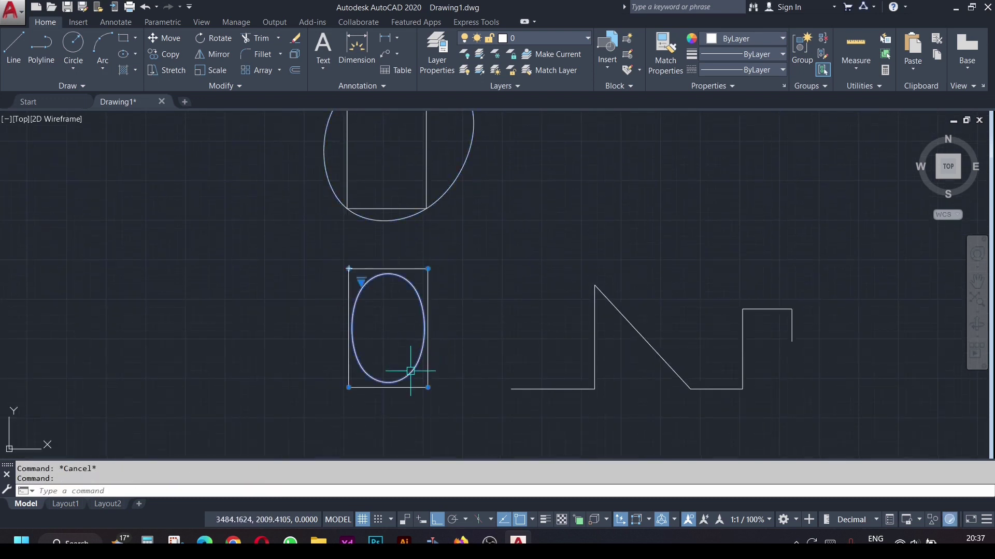
pyautogui.click(350, 387)
pyautogui.click(297, 402)
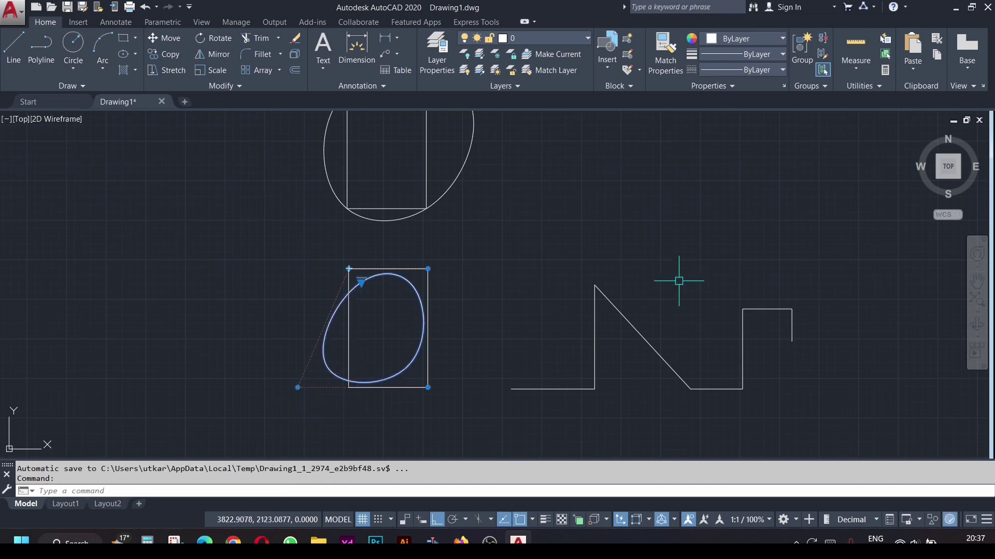
pyautogui.press('Escape')
pyautogui.moveTo(832, 434); pyautogui.dragTo(864, 358, button='middle')
pyautogui.click(865, 359)
pyautogui.click(562, 173)
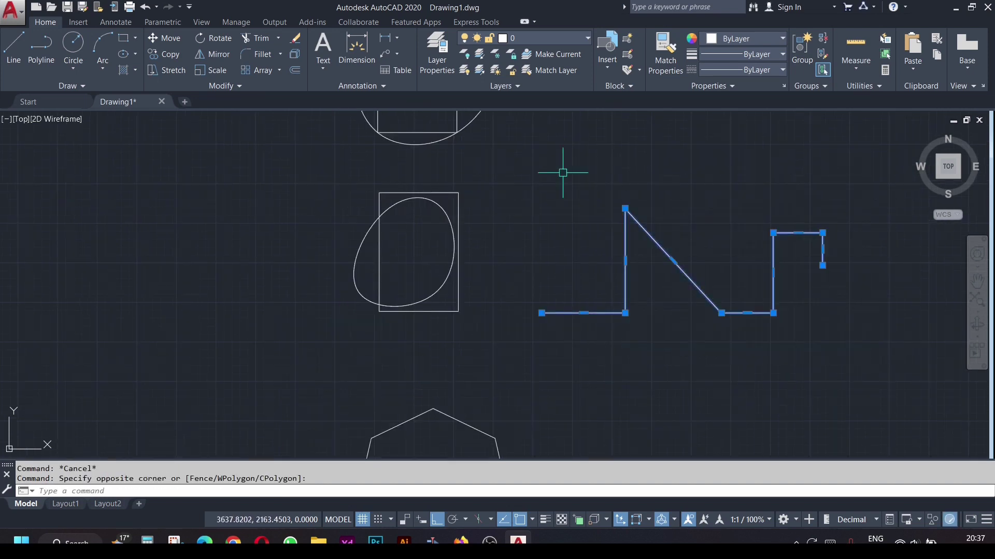
pyautogui.press('Escape')
# Erase the two closed splines drawn on the upper and lower rectangles, keeping the rectangles
pyautogui.moveTo(277, 278); pyautogui.dragTo(469, 314, button='middle')
pyautogui.click(544, 298)
pyautogui.moveTo(554, 181); pyautogui.dragTo(535, 287, button='middle')
pyautogui.click(529, 223)
pyautogui.press('Delete')
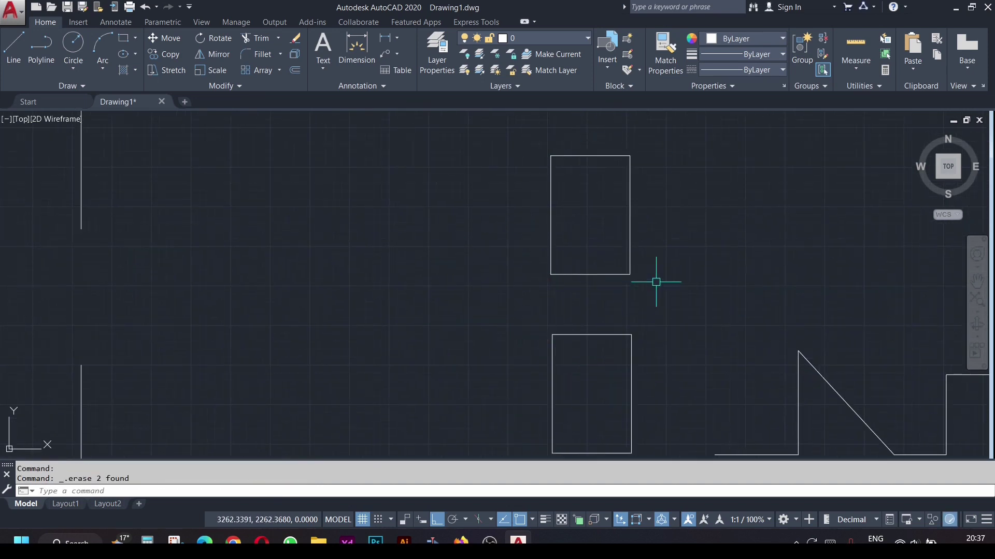
# Go to the garden site plan, select the plot boundary and the building outline to examine them, and clear the selection
pyautogui.scroll(-2, 713, 349)
pyautogui.moveTo(713, 349); pyautogui.dragTo(1, 243, button='middle')
pyautogui.scroll(-2, 259, 235)
pyautogui.scroll(-2, 411, 244)
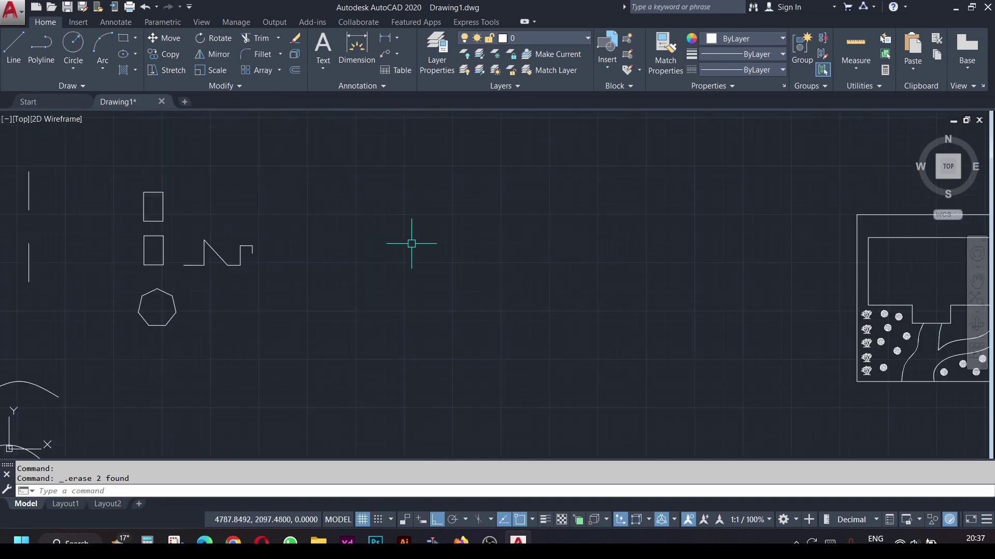
pyautogui.moveTo(326, 251); pyautogui.dragTo(107, 219, button='middle')
pyautogui.scroll(2, 889, 319)
pyautogui.moveTo(860, 301); pyautogui.dragTo(726, 354, button='middle')
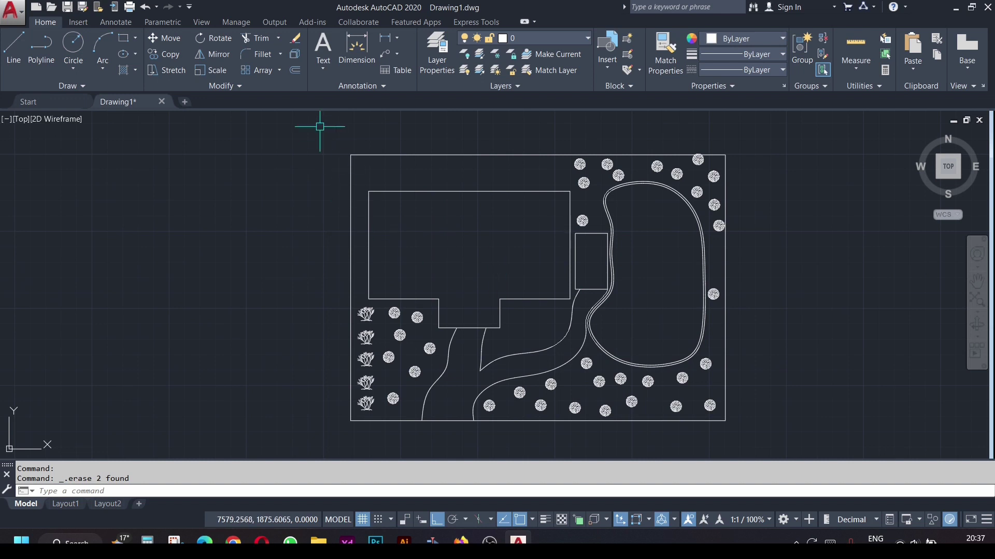
pyautogui.click(355, 155)
pyautogui.click(453, 212)
pyautogui.click(410, 182)
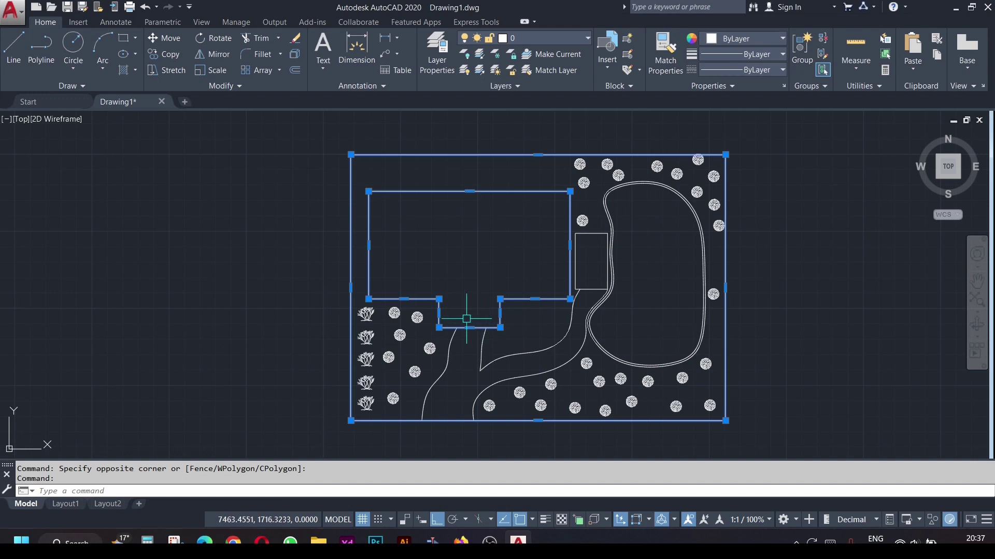
pyautogui.press('Escape')
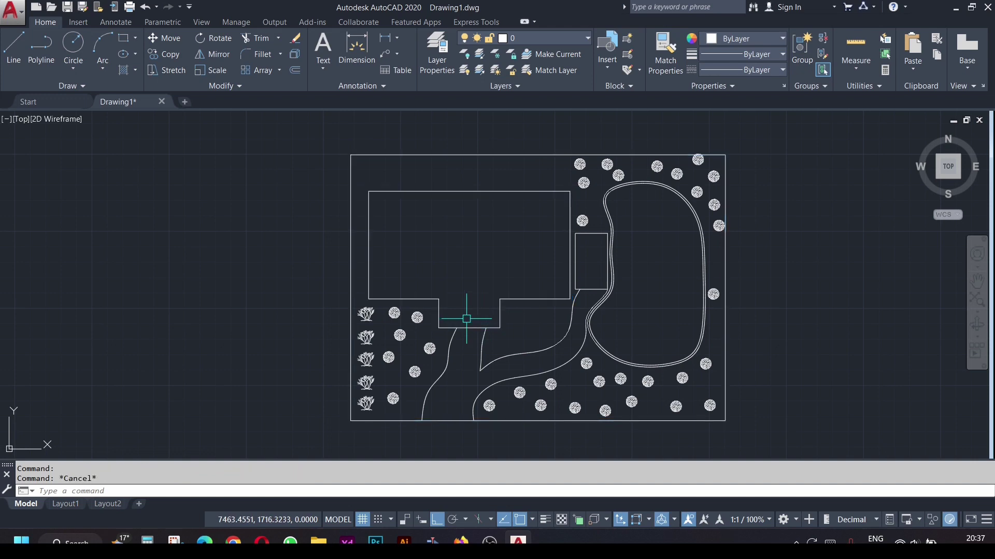
# Select both curved outlines of the pond in the site plan to examine their points, and clear the selection
pyautogui.scroll(2, 502, 235)
pyautogui.moveTo(736, 313); pyautogui.dragTo(324, 202, button='middle')
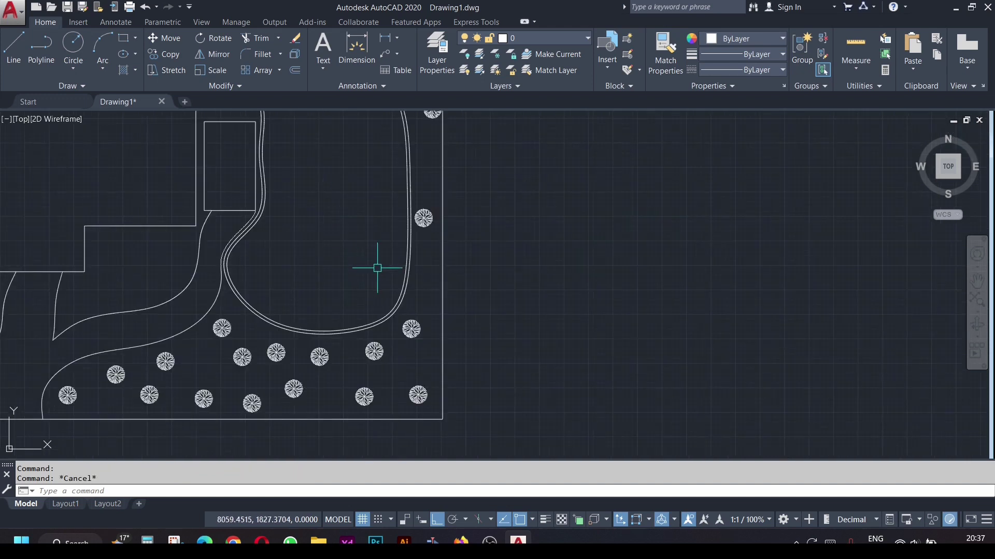
pyautogui.click(435, 302)
pyautogui.click(391, 275)
pyautogui.scroll(5, 422, 215)
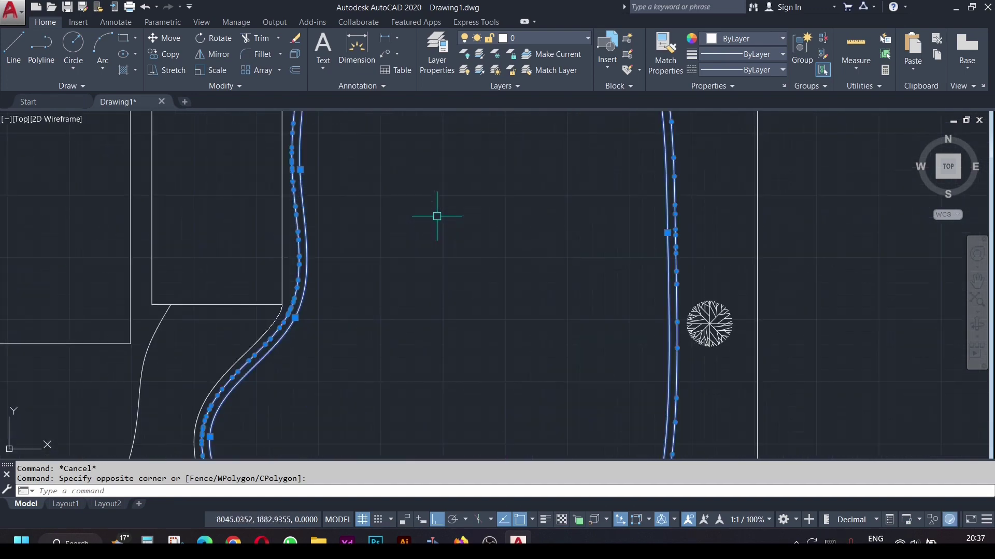
pyautogui.press('Escape')
# Select only the inner pond spline, examine its fit points around the whole shape, and clear the selection
pyautogui.click(667, 269)
pyautogui.moveTo(661, 270); pyautogui.dragTo(683, 457, button='middle')
pyautogui.scroll(-4, 617, 329)
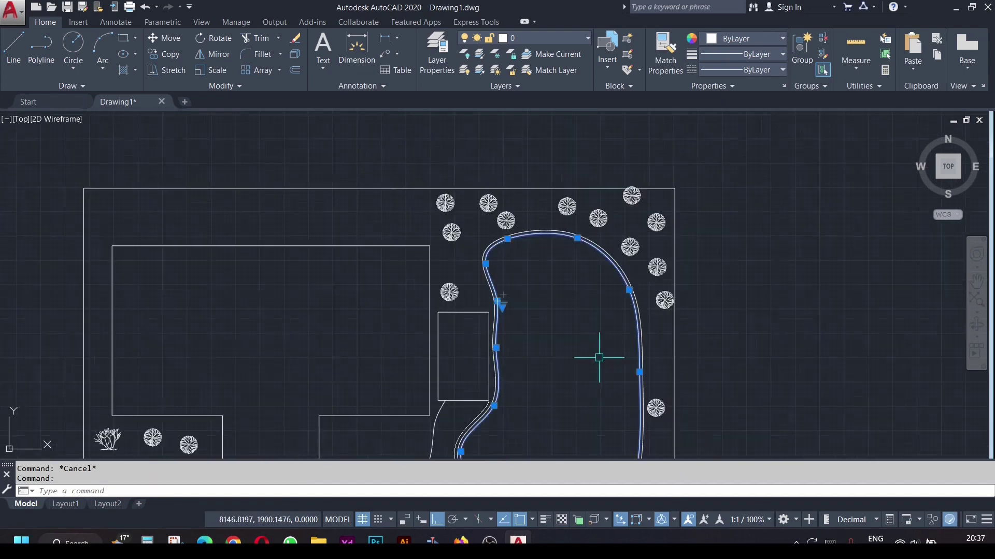
pyautogui.moveTo(598, 357); pyautogui.dragTo(674, 216, button='middle')
pyautogui.scroll(2, 656, 276)
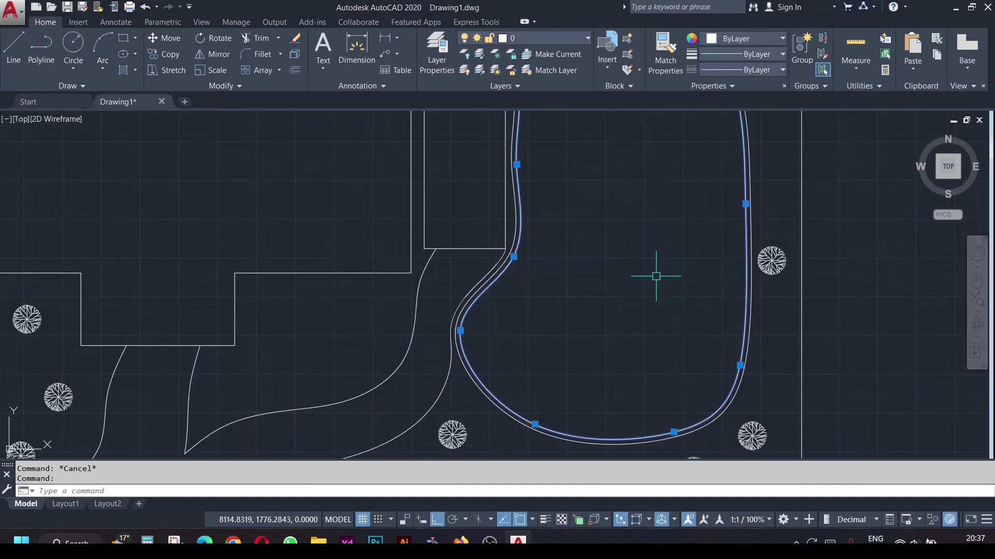
pyautogui.press('Escape')
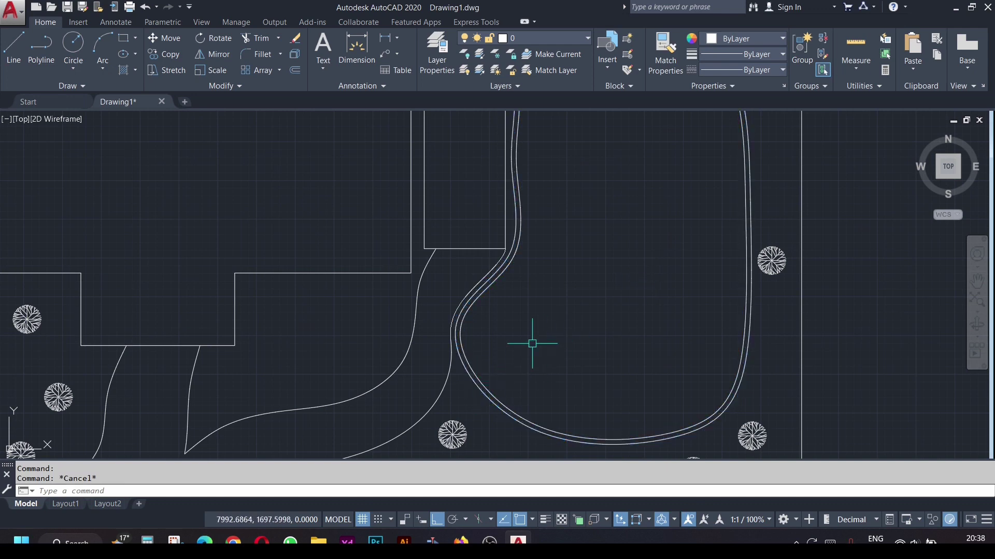
# Select the outer pond spline and try to stretch one of its lower points horizontally outward
pyautogui.scroll(4, 532, 343)
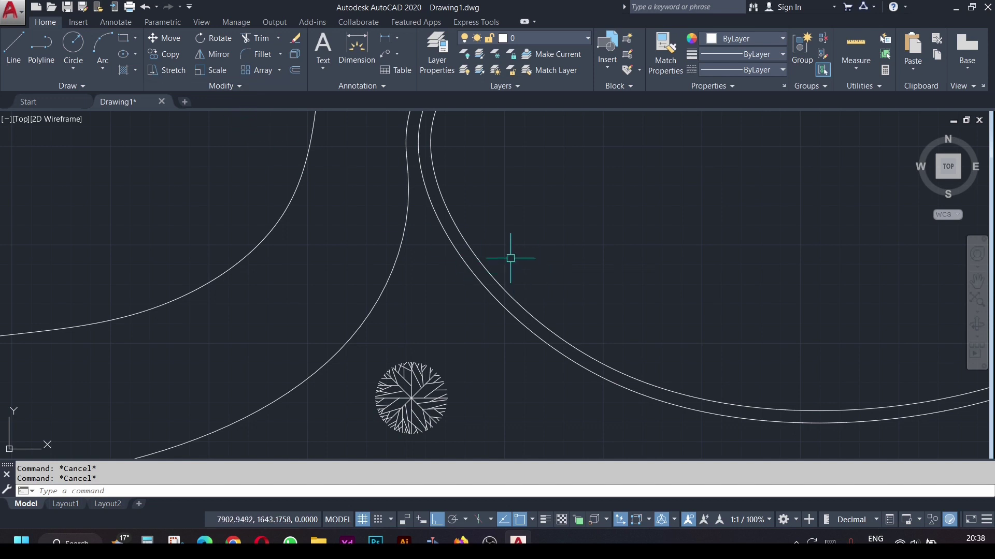
pyautogui.click(493, 300)
pyautogui.scroll(-2, 564, 266)
pyautogui.scroll(5, 564, 266)
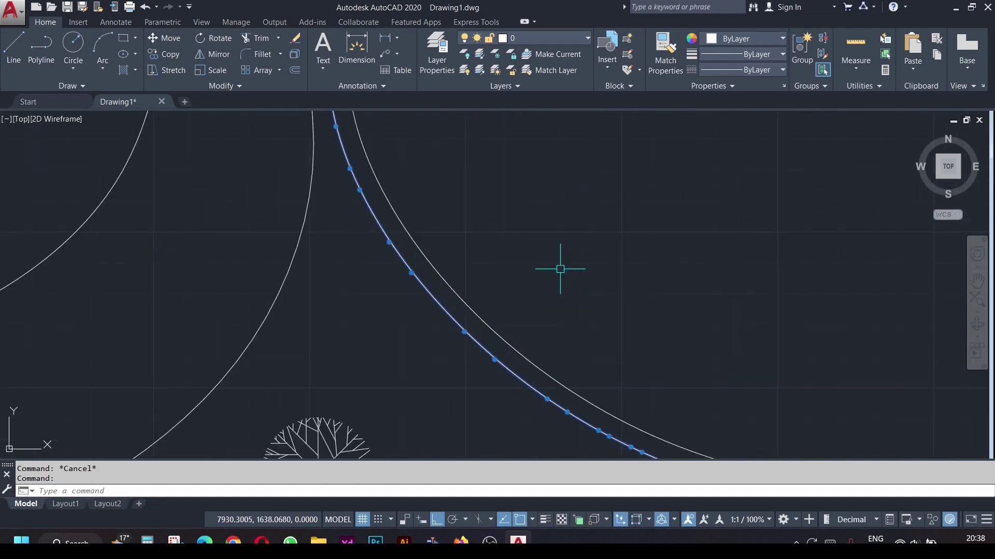
pyautogui.click(464, 332)
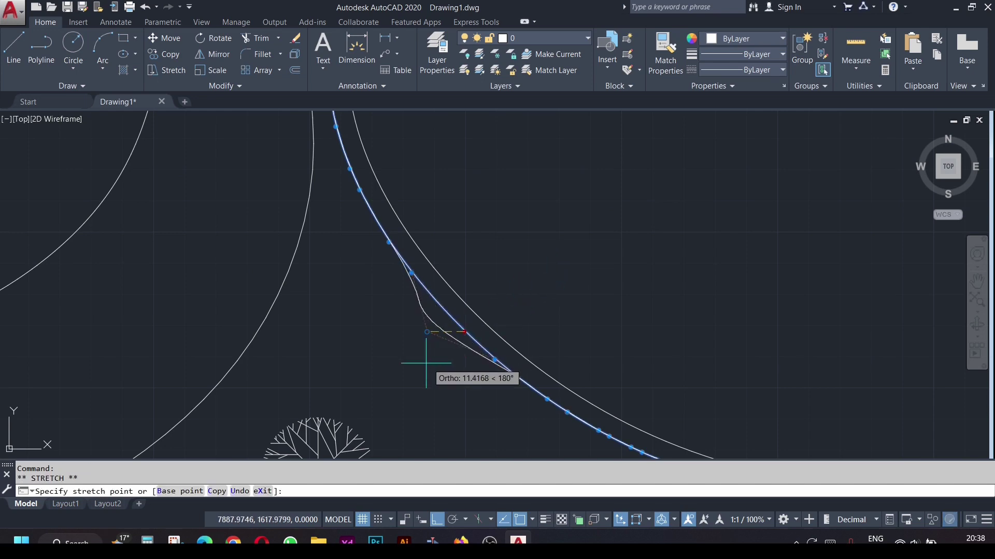
pyautogui.press('Escape')
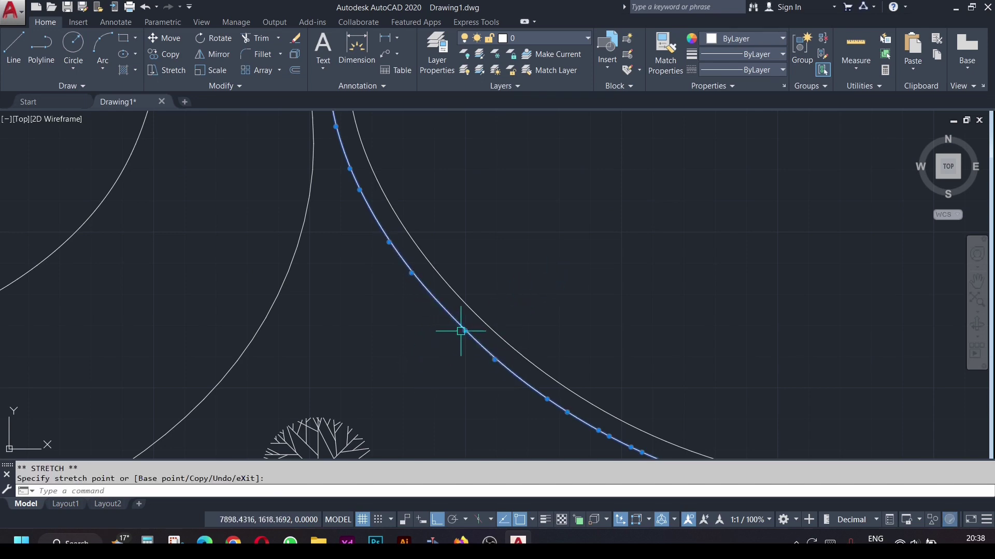
# Select the outer pond spline again to examine its points along the lower edge, and clear the selection
pyautogui.scroll(-3, 460, 329)
pyautogui.scroll(-5, 455, 344)
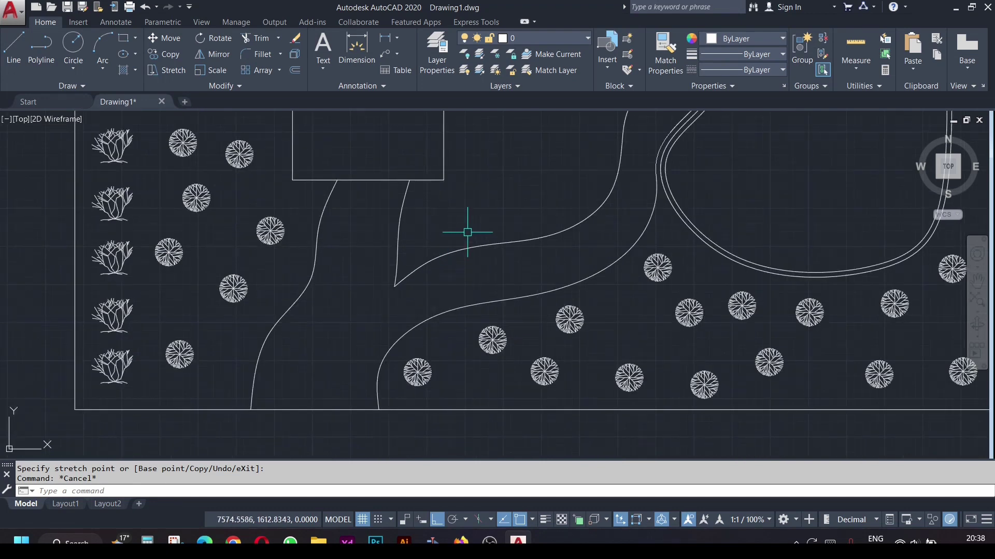
pyautogui.click(703, 203)
pyautogui.click(690, 268)
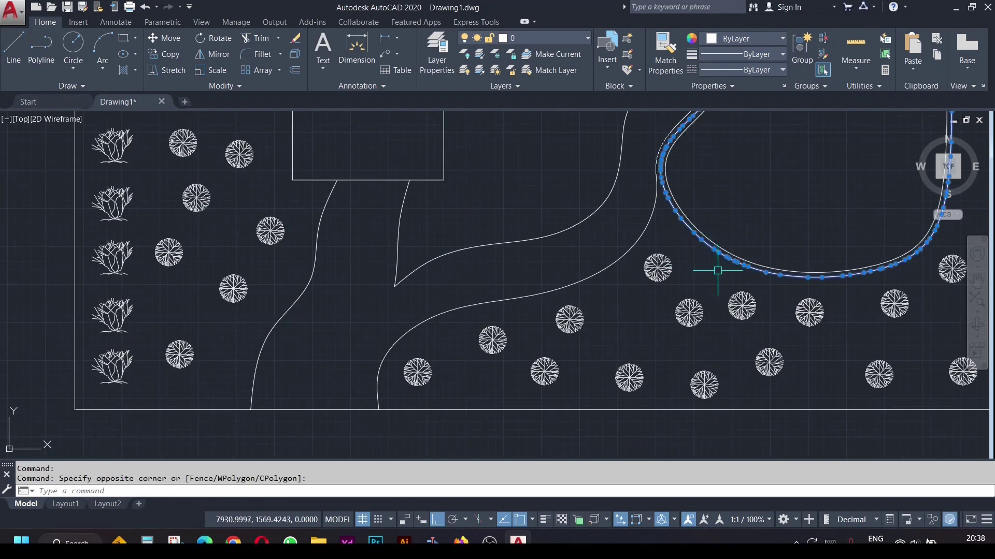
pyautogui.moveTo(685, 291)
pyautogui.mouseDown(button='middle')
pyautogui.moveTo(701, 455)
pyautogui.moveTo(668, 222)
pyautogui.moveTo(592, 260)
pyautogui.moveTo(637, 311)
pyautogui.mouseUp(button='middle')
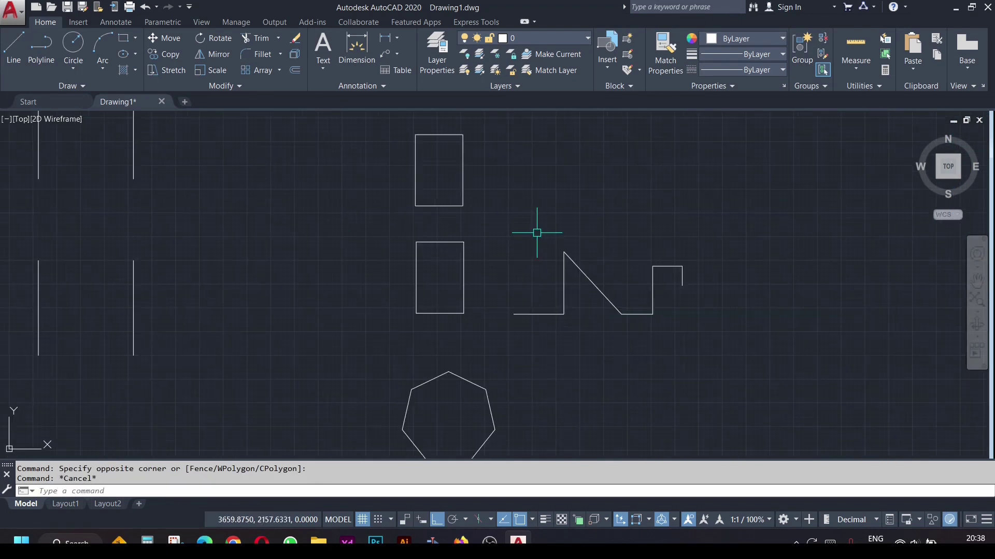
pyautogui.press('Escape')
# Switch a new spline to the Fit method and bring up its knot parameterization choices without picking one
pyautogui.write('sp')
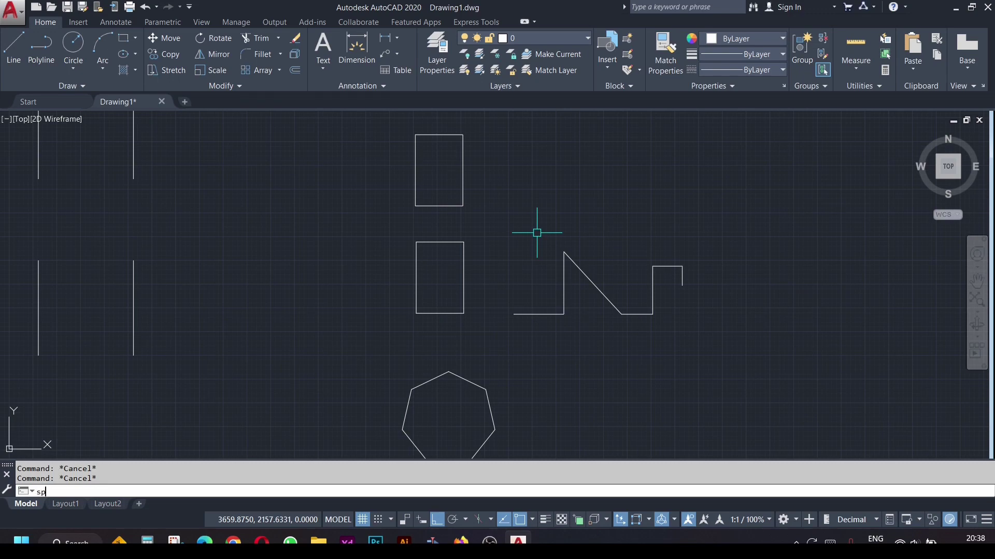
pyautogui.write('l')
pyautogui.press('Return')
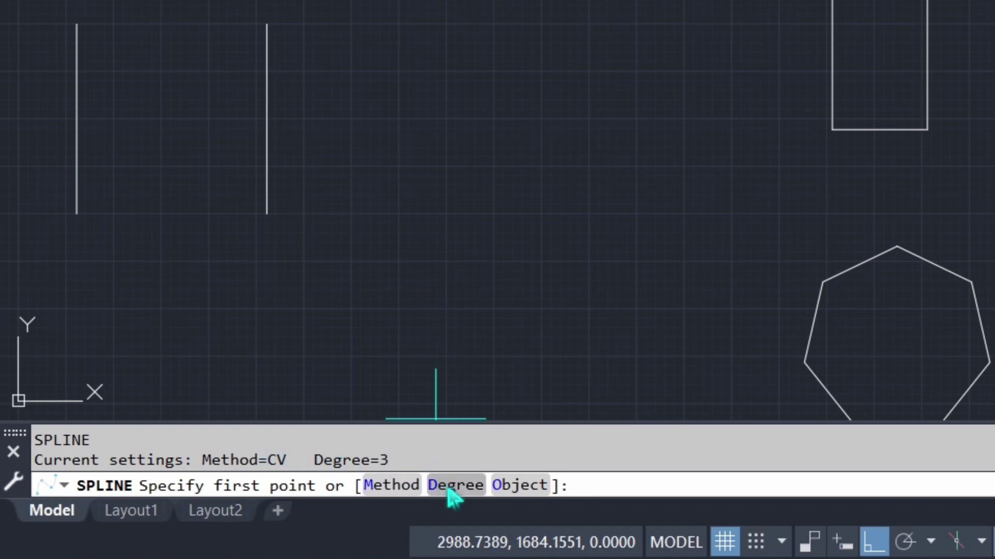
pyautogui.click(394, 486)
pyautogui.click(444, 485)
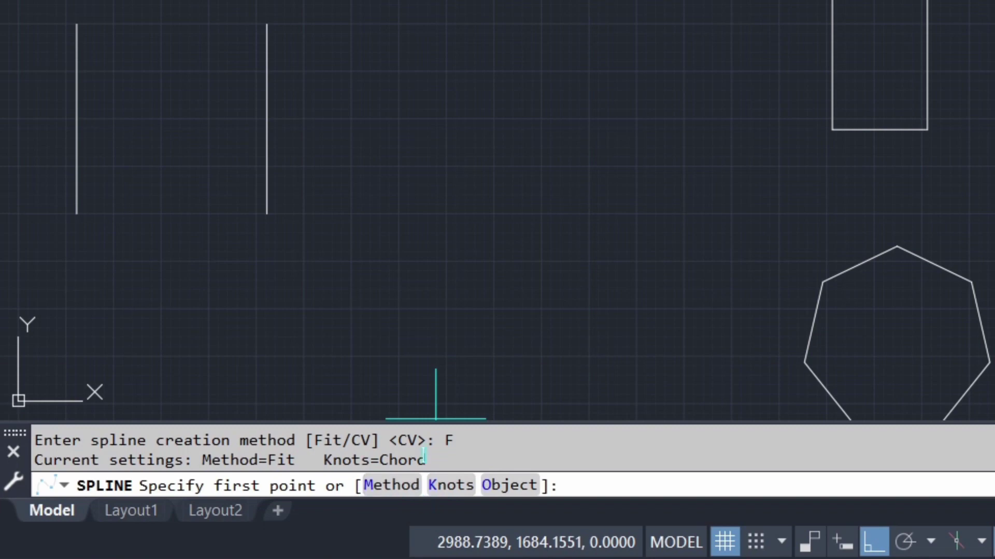
pyautogui.click(445, 488)
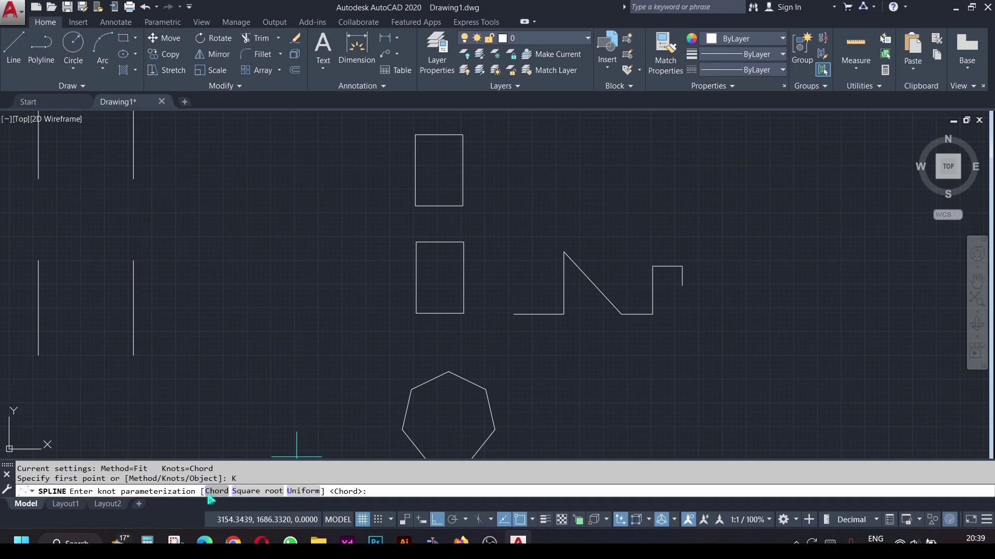
pyautogui.press('Escape')
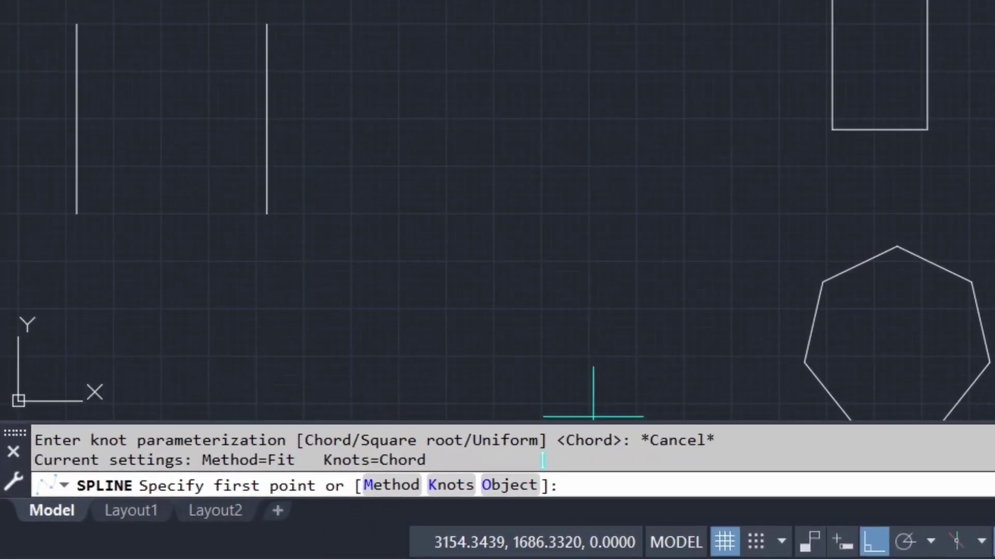
# Set the creation method of the Spline command to CV
pyautogui.write('m')
pyautogui.press('Return')
pyautogui.write('cv')
pyautogui.press('Return')
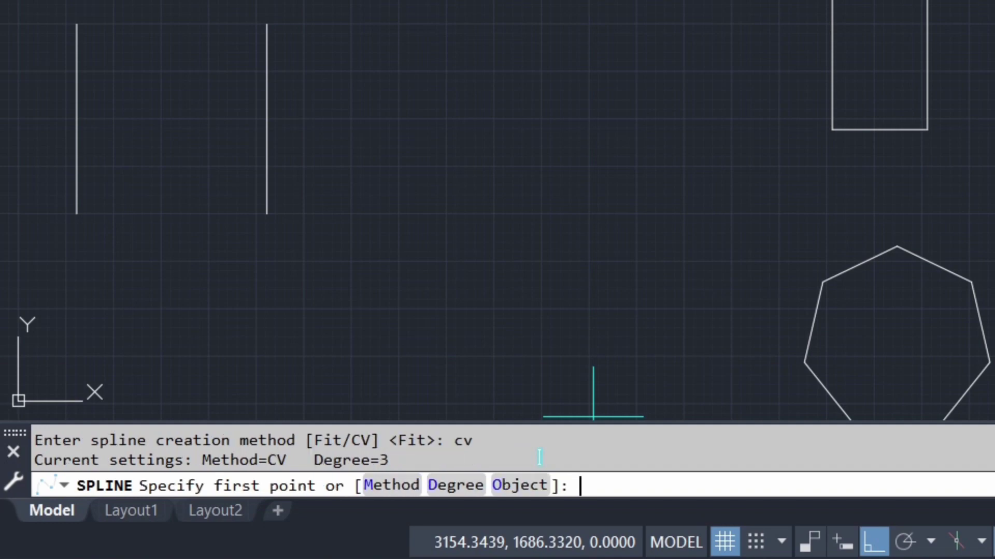
# Try a spline degree of 0, and set the degree to 1 instead
pyautogui.click(472, 489)
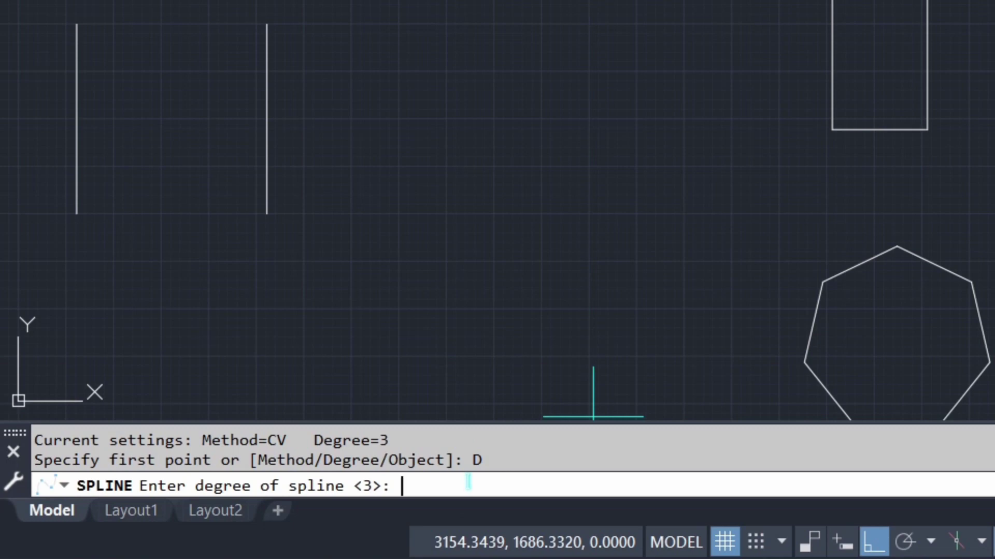
pyautogui.write('0')
pyautogui.press('Return')
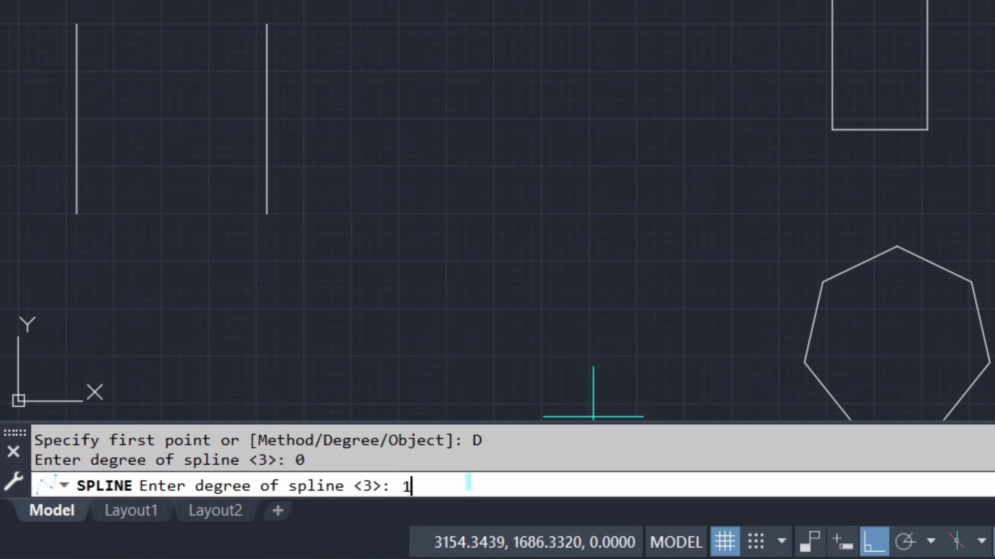
pyautogui.press('Return')
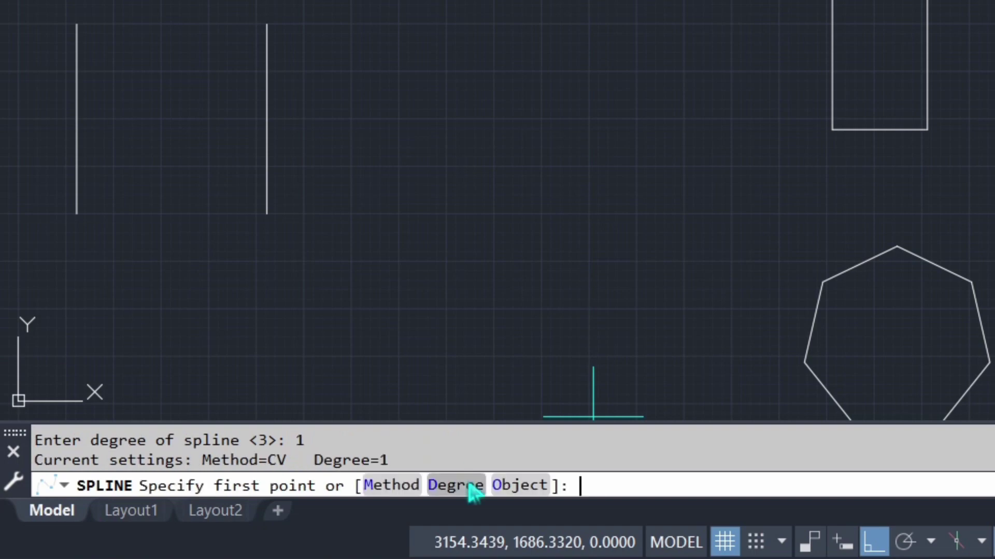
# Set the CV spline's degree to 10, try 20 and 11 as degrees, and keep 10
pyautogui.click(471, 487)
pyautogui.write('10')
pyautogui.press('Return')
pyautogui.click(469, 487)
pyautogui.write('20')
pyautogui.press('Return')
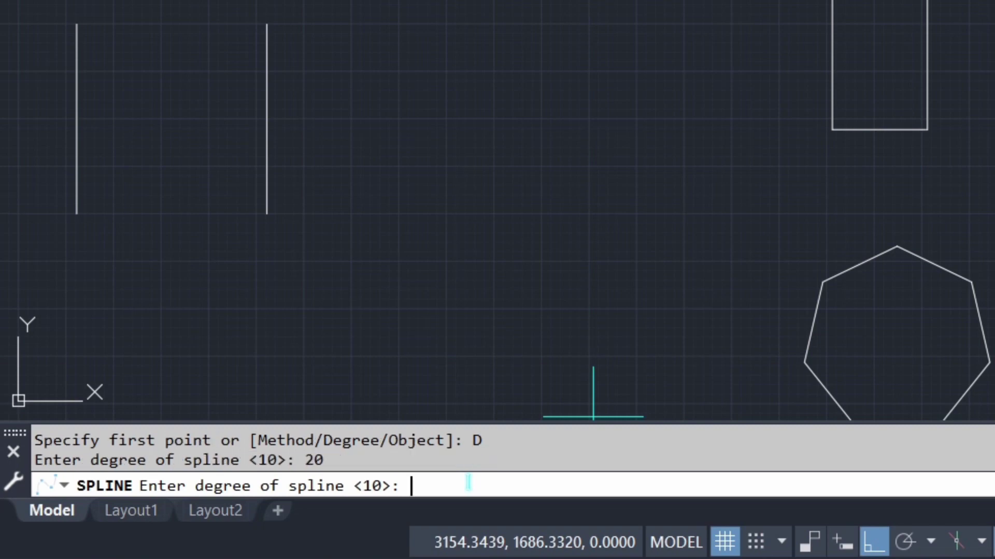
pyautogui.write('11')
pyautogui.press('Return')
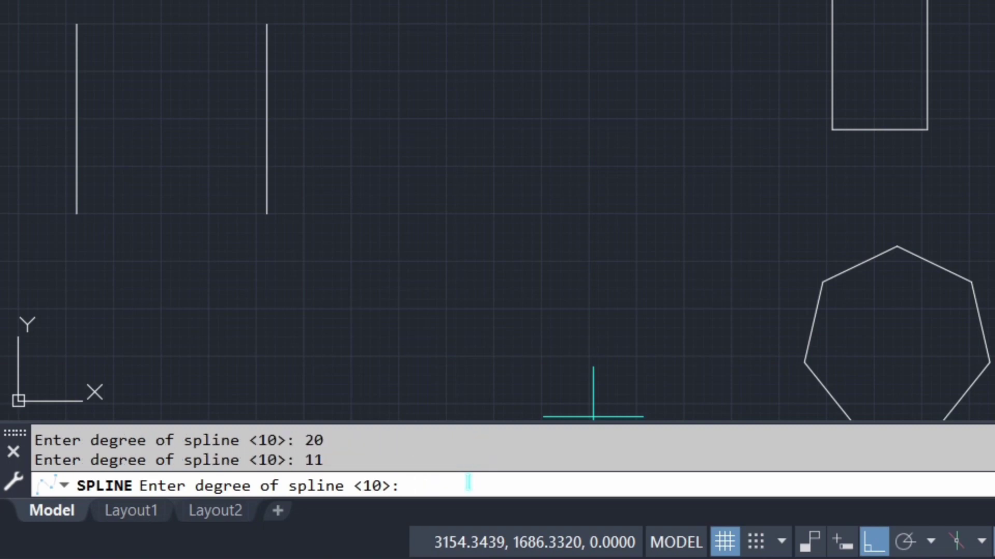
pyautogui.press('Return')
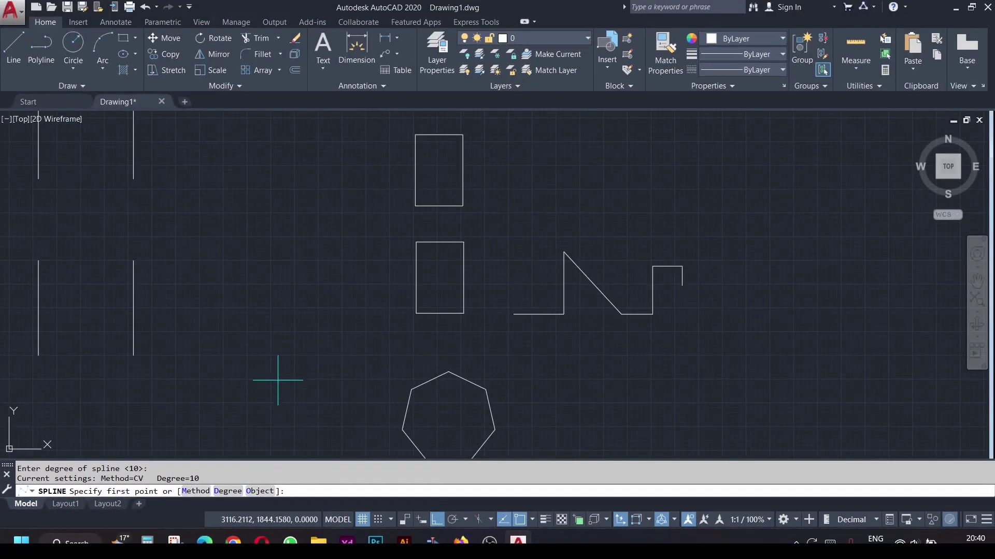
# Draw a degree 10 CV spline zigzagging between alternating lower and upper ends of the seven lower vertical lines, and inspect its control points
pyautogui.scroll(-2, 282, 355)
pyautogui.moveTo(217, 358)
pyautogui.mouseDown(button='middle')
pyautogui.moveTo(601, 350)
pyautogui.moveTo(478, 338)
pyautogui.moveTo(358, 289)
pyautogui.mouseUp(button='middle')
pyautogui.scroll(1, 355, 338)
pyautogui.scroll(2, 225, 300)
pyautogui.moveTo(209, 339); pyautogui.dragTo(212, 373, button='middle')
pyautogui.click(124, 368)
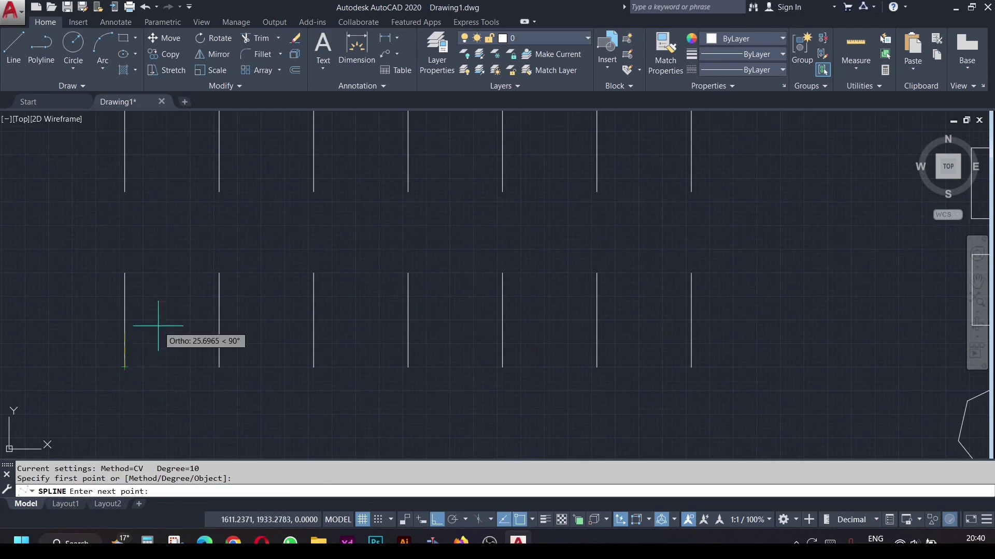
pyautogui.click(219, 273)
pyautogui.click(313, 367)
pyautogui.click(408, 273)
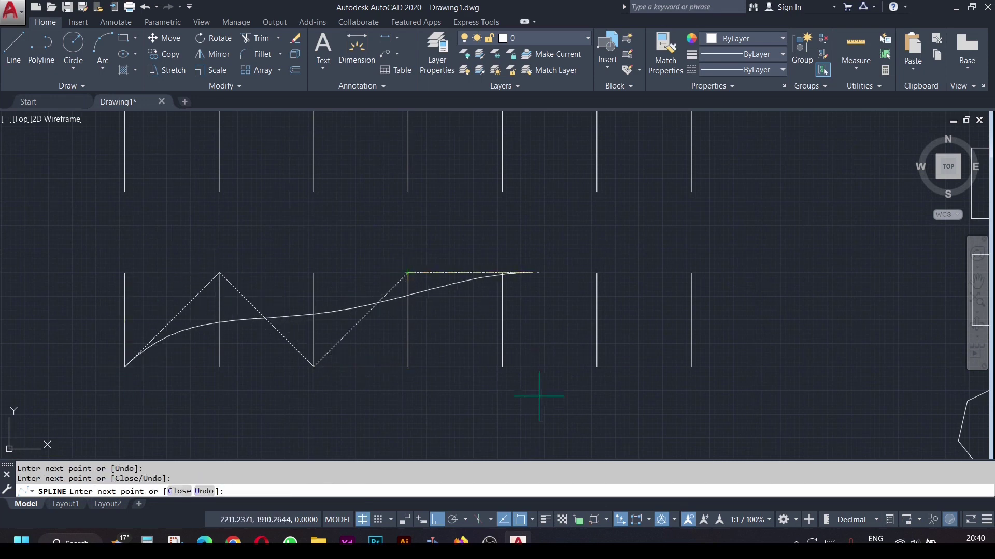
pyautogui.click(502, 368)
pyautogui.click(597, 273)
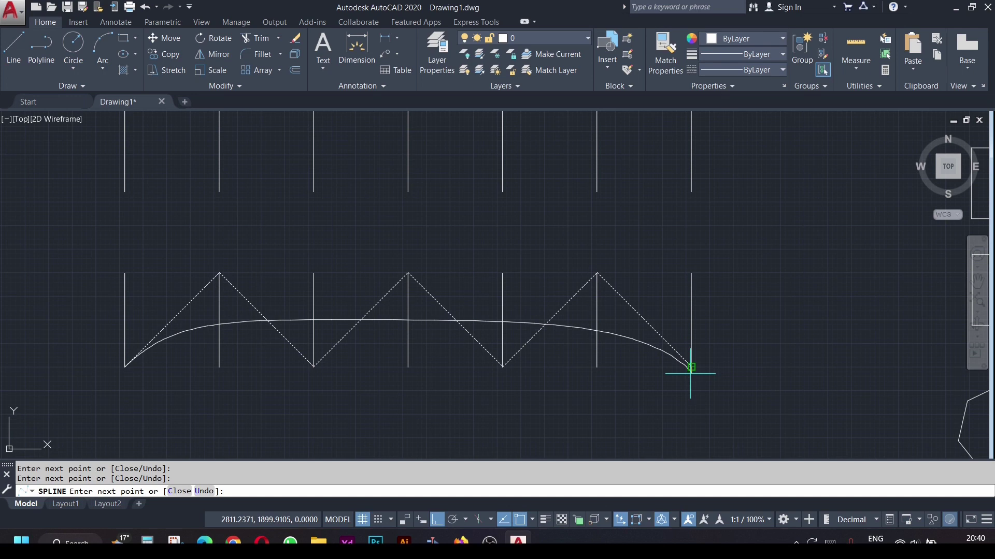
pyautogui.click(691, 367)
pyautogui.press('Return')
pyautogui.click(343, 321)
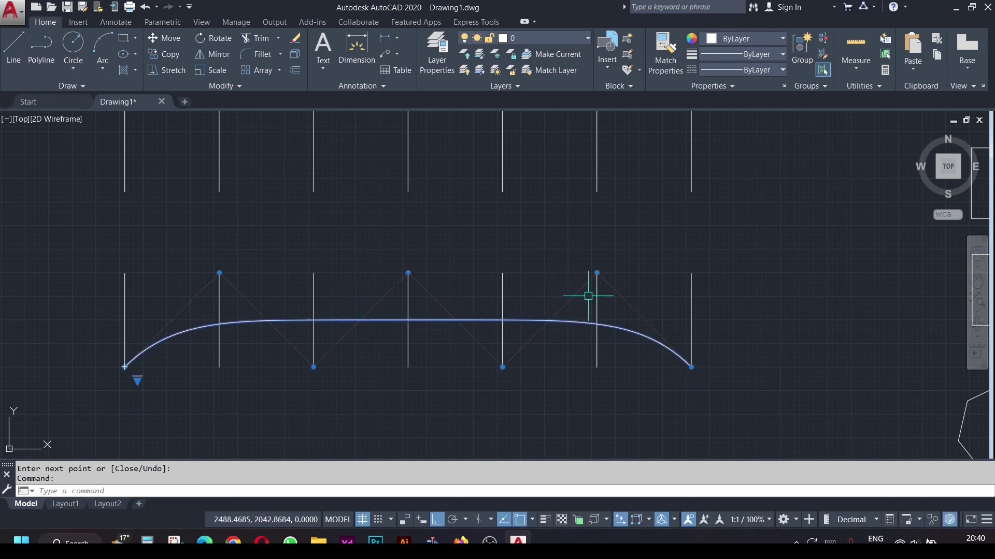
pyautogui.press('Escape')
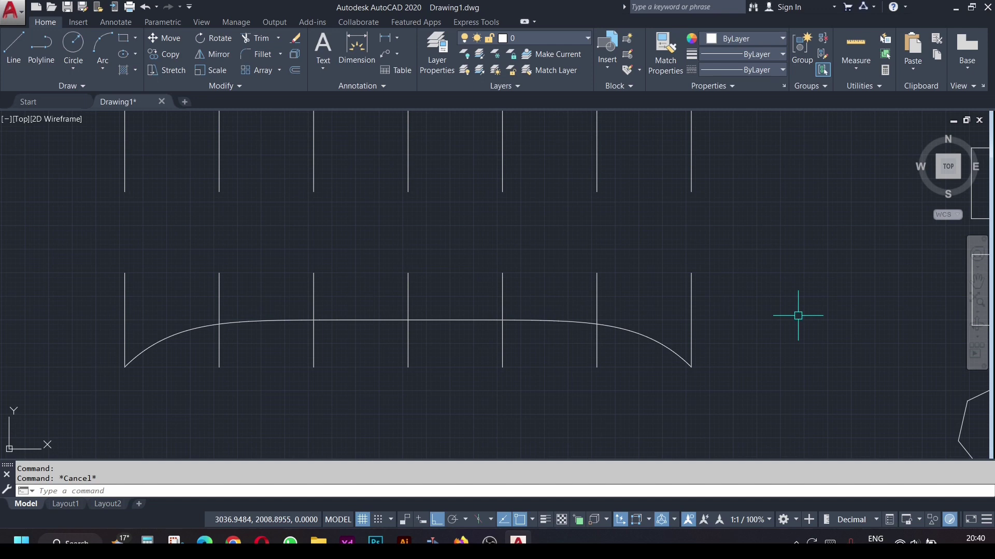
# Draw a degree 5 CV spline through the same alternating lower and upper endpoints of the seven lower vertical lines
pyautogui.write('SPL')
pyautogui.press('Return')
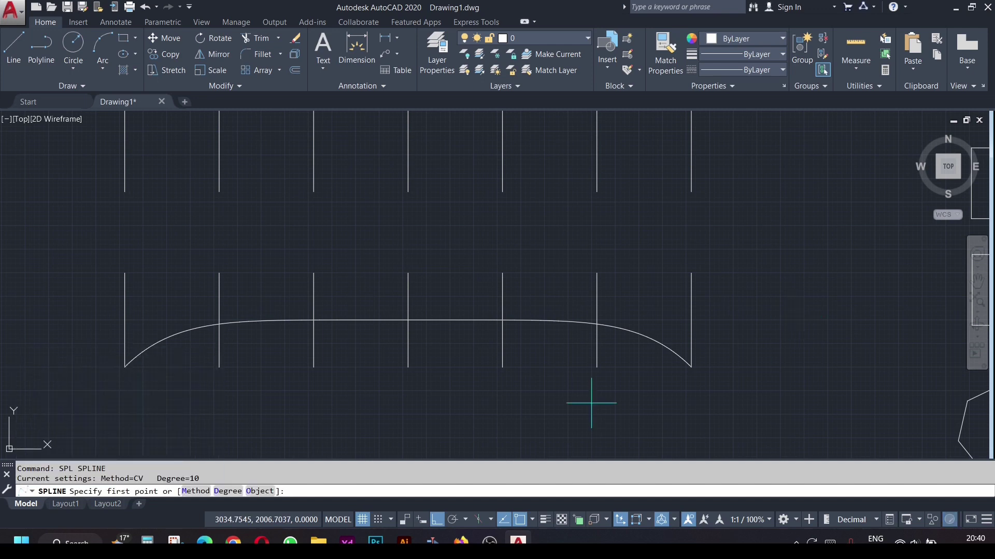
pyautogui.click(228, 492)
pyautogui.write('5')
pyautogui.press('Return')
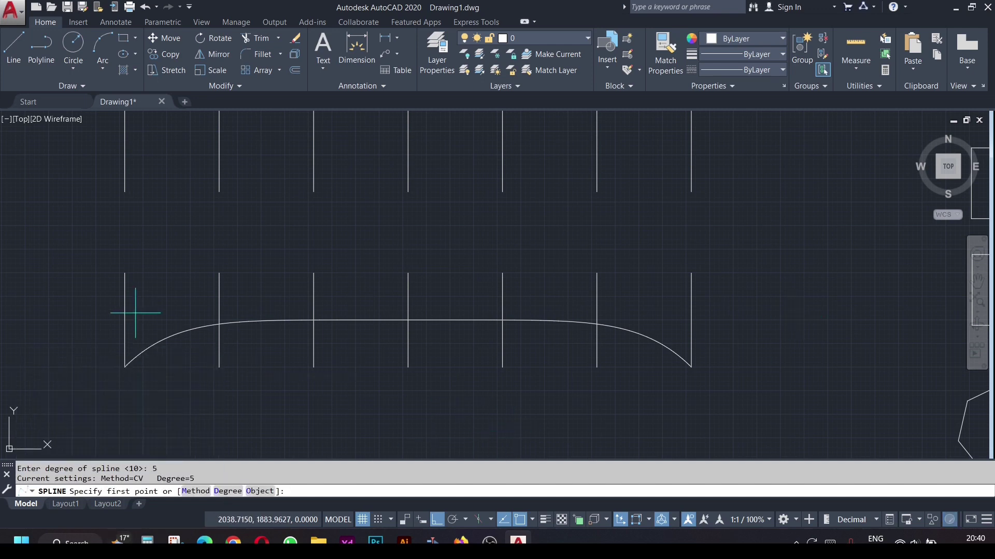
pyautogui.click(126, 365)
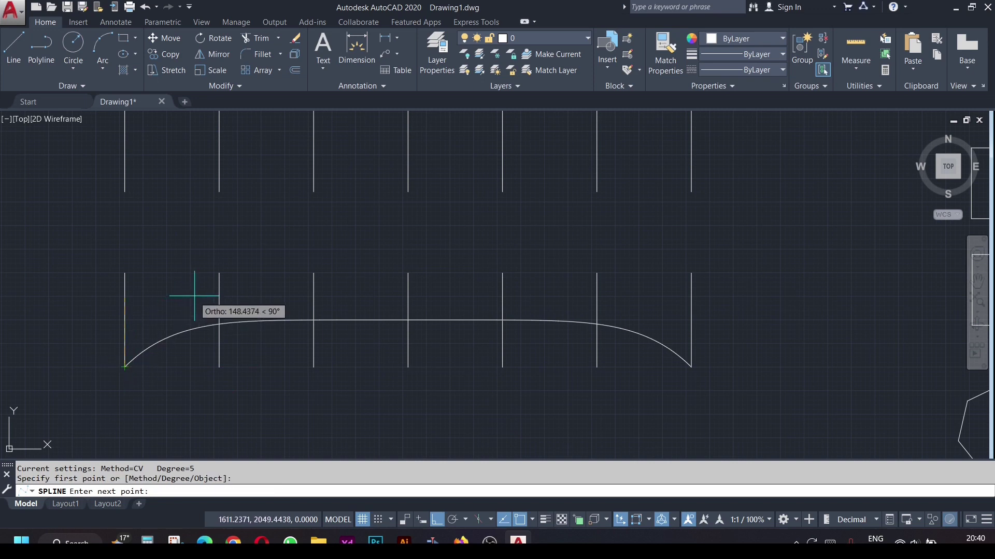
pyautogui.click(219, 273)
pyautogui.click(314, 367)
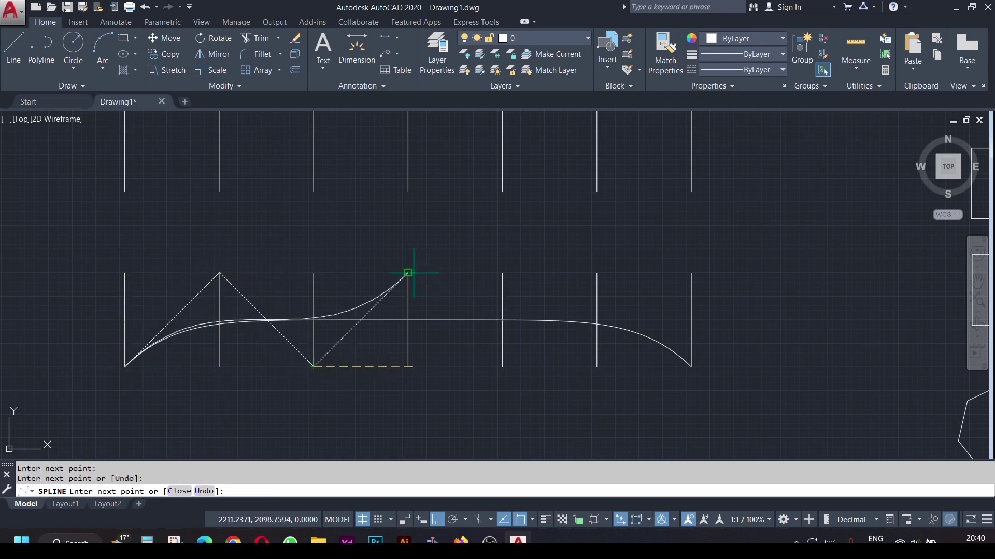
pyautogui.click(407, 273)
pyautogui.click(502, 367)
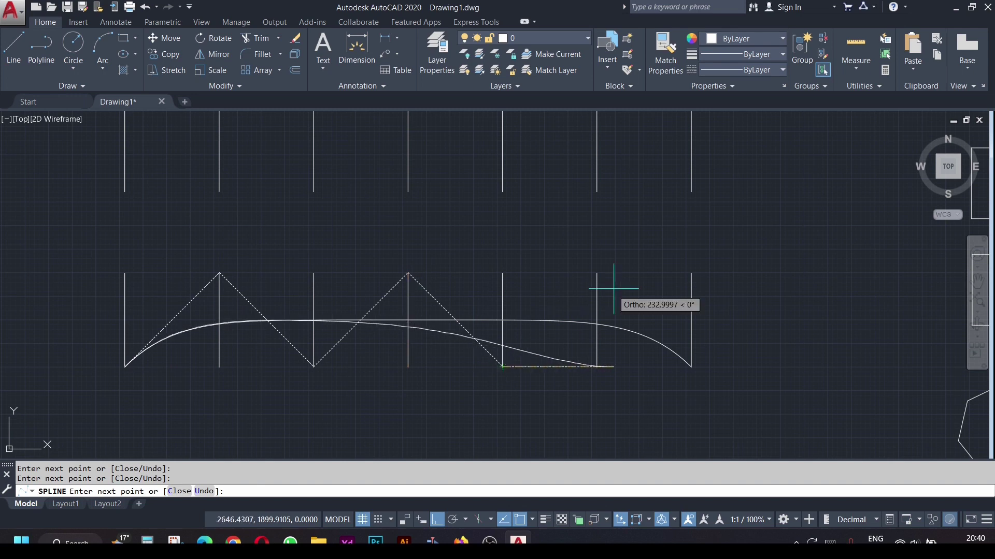
pyautogui.click(596, 273)
pyautogui.click(691, 367)
pyautogui.press('Return')
# Compare the degree 10 and degree 5 splines by selecting each one to examine its curve and control points
pyautogui.scroll(3, 259, 337)
pyautogui.scroll(-2, 314, 335)
pyautogui.click(314, 331)
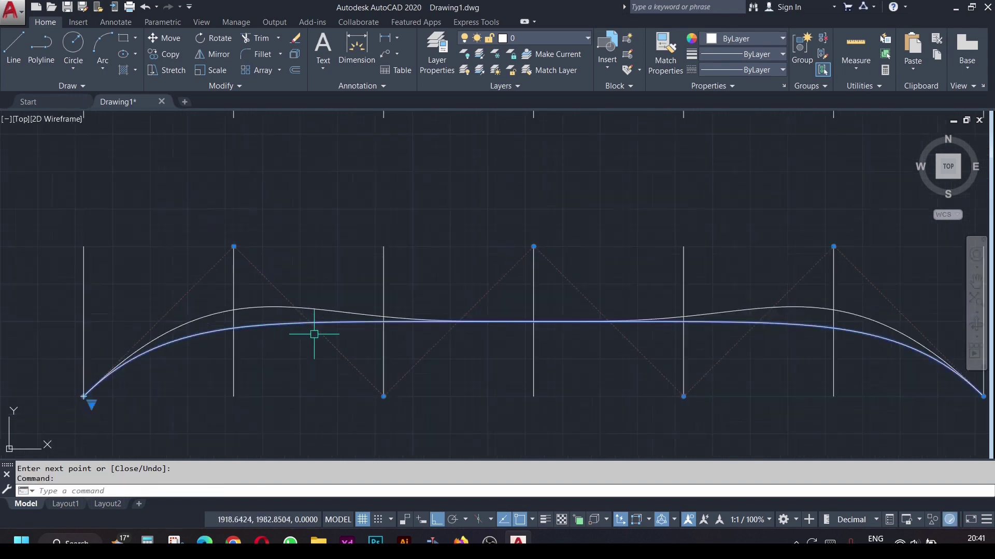
pyautogui.scroll(-1, 313, 335)
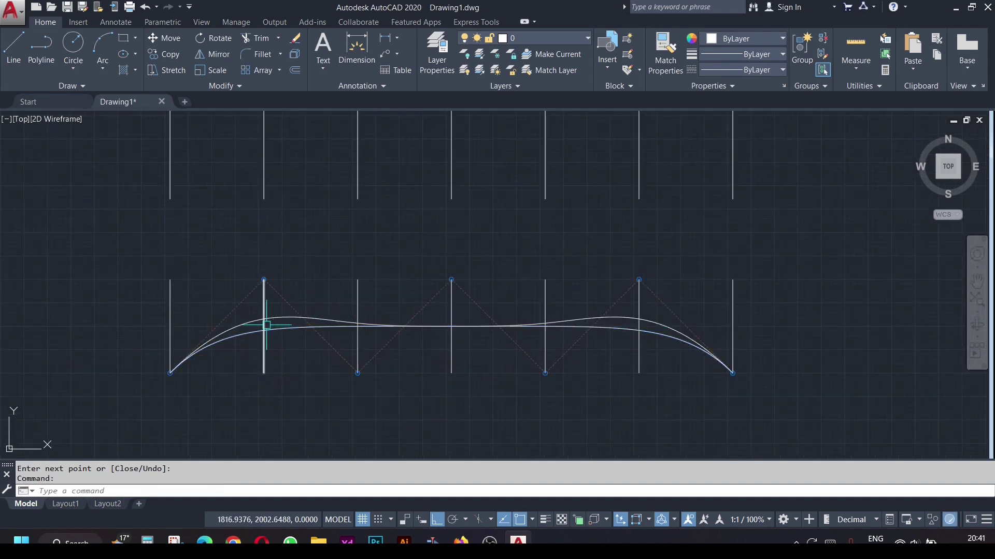
pyautogui.press('Escape')
pyautogui.click(282, 318)
pyautogui.scroll(4, 284, 321)
pyautogui.scroll(-3, 286, 316)
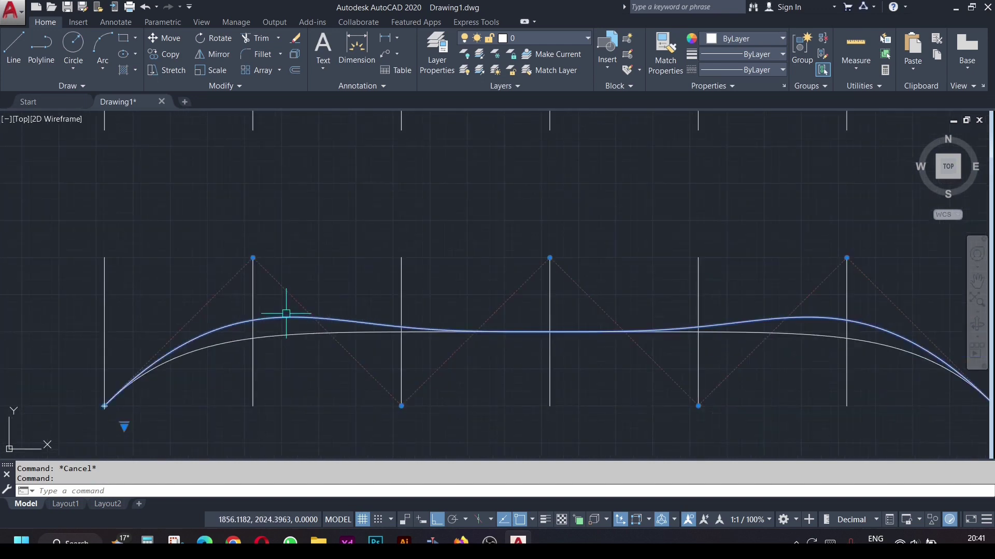
pyautogui.press('Escape')
# Draw a degree 1 CV spline through the same alternating endpoints, from the first to the last of the seven lower vertical lines
pyautogui.write('spl')
pyautogui.press('Return')
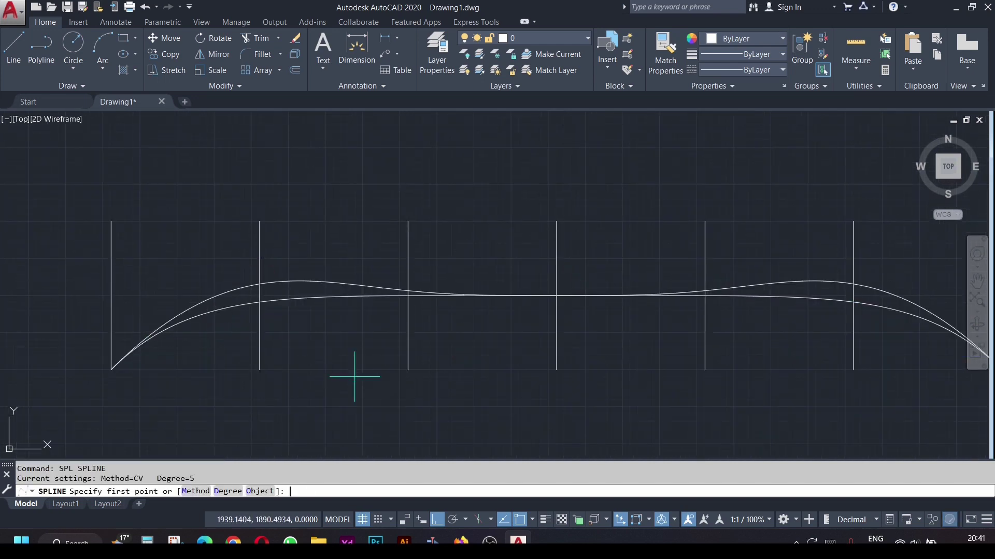
pyautogui.write('d')
pyautogui.press('Return')
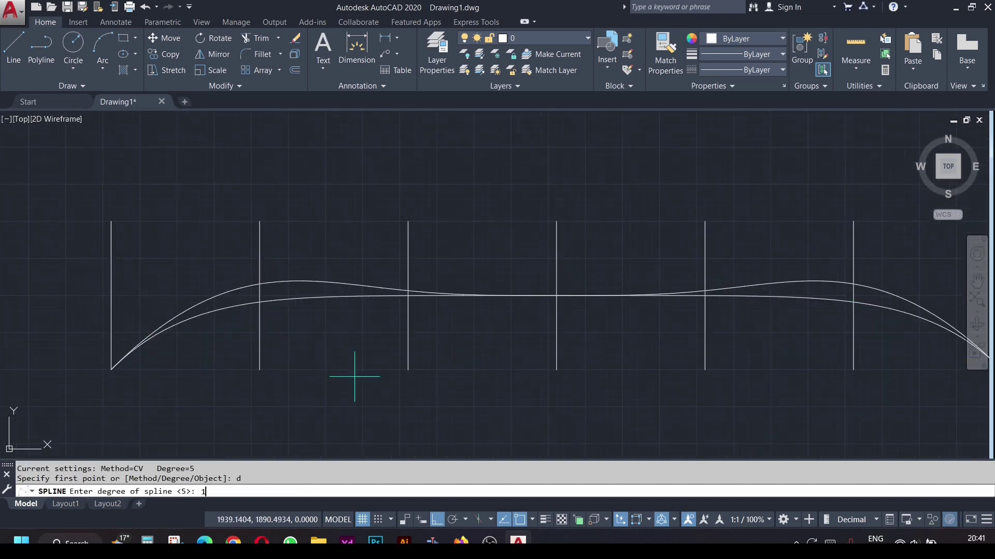
pyautogui.write('1')
pyautogui.press('Return')
pyautogui.click(111, 370)
pyautogui.click(260, 222)
pyautogui.click(407, 369)
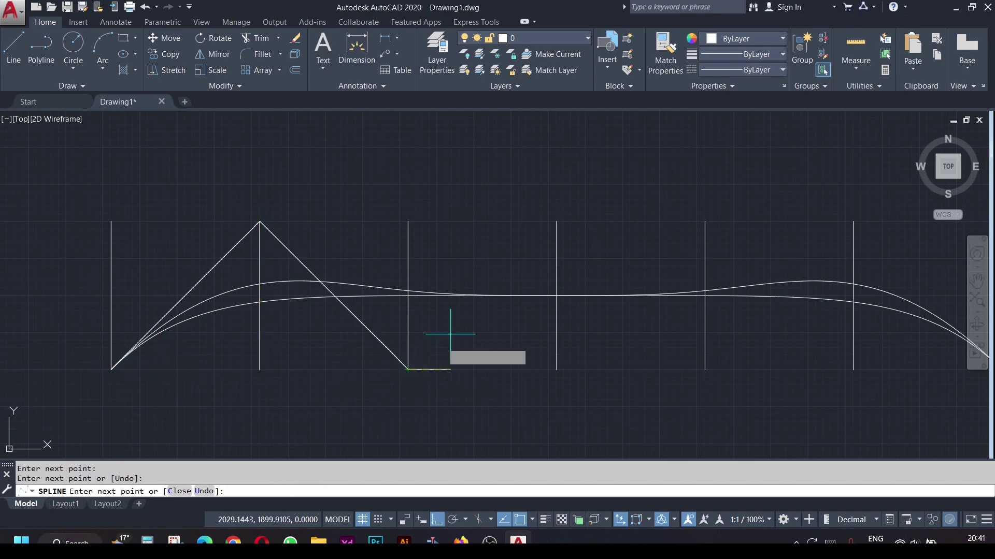
pyautogui.click(556, 222)
pyautogui.click(705, 370)
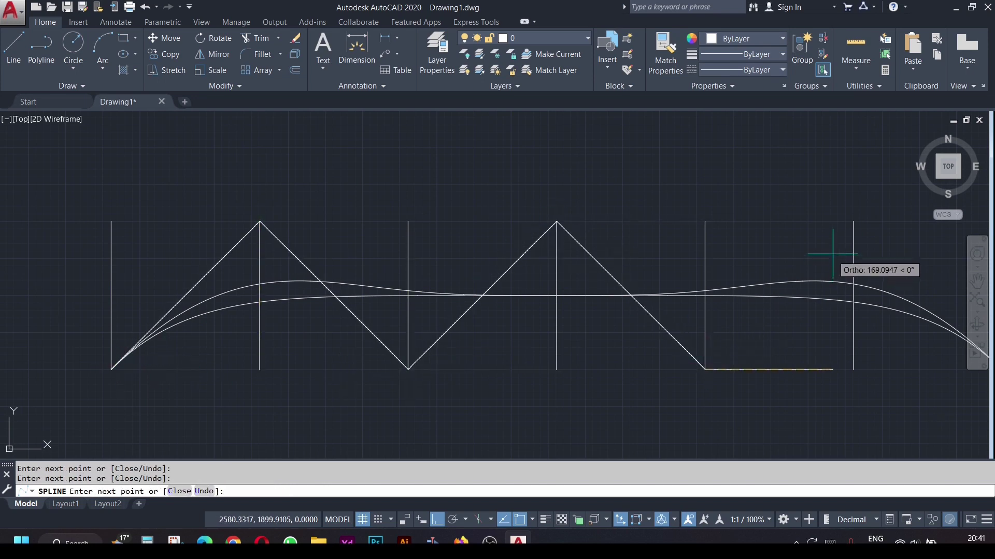
pyautogui.click(853, 221)
pyautogui.scroll(-4, 706, 342)
pyautogui.scroll(2, 714, 313)
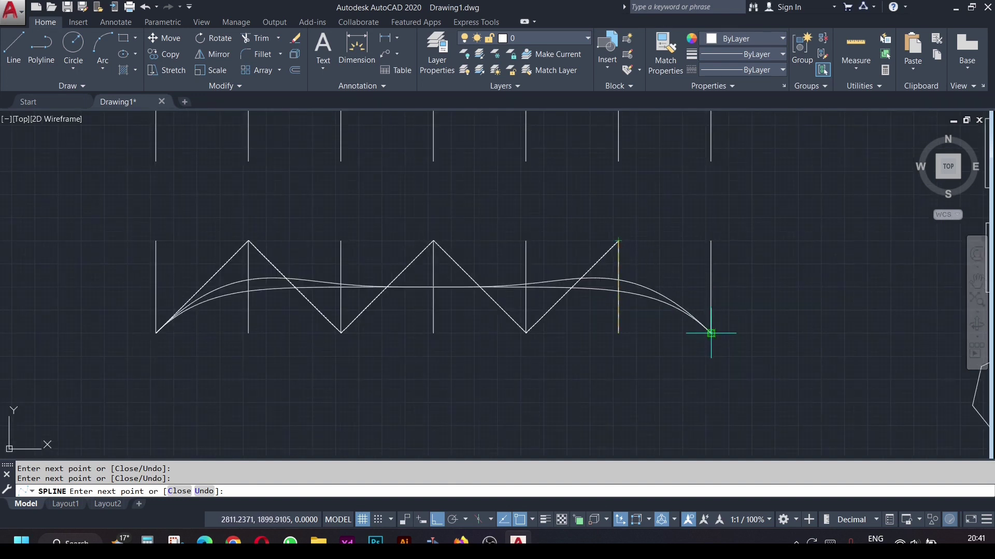
pyautogui.press('Return')
# Select the degree 1 spline and examine closely how it meets the control vertex at its last upper peak
pyautogui.scroll(10, 619, 238)
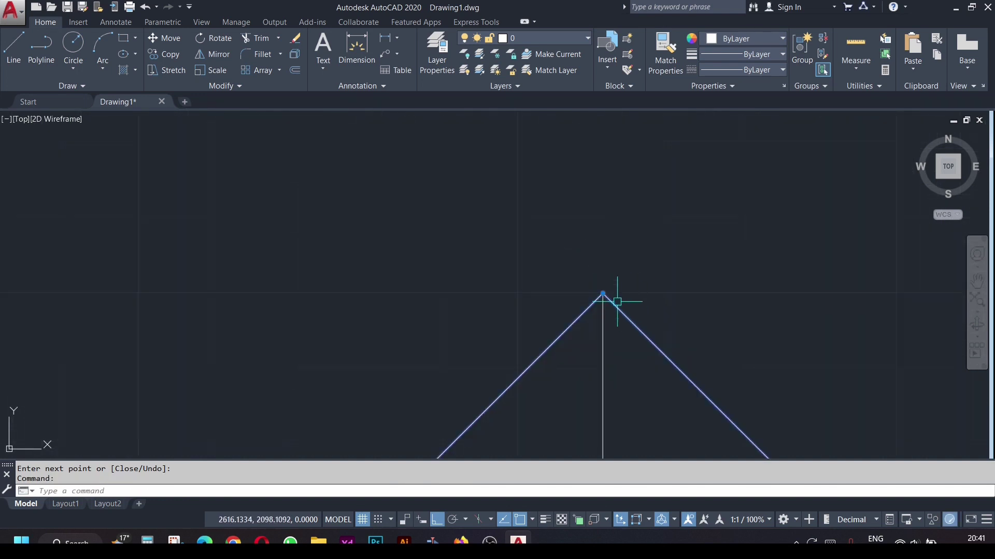
pyautogui.click(603, 296)
pyautogui.scroll(2, 596, 223)
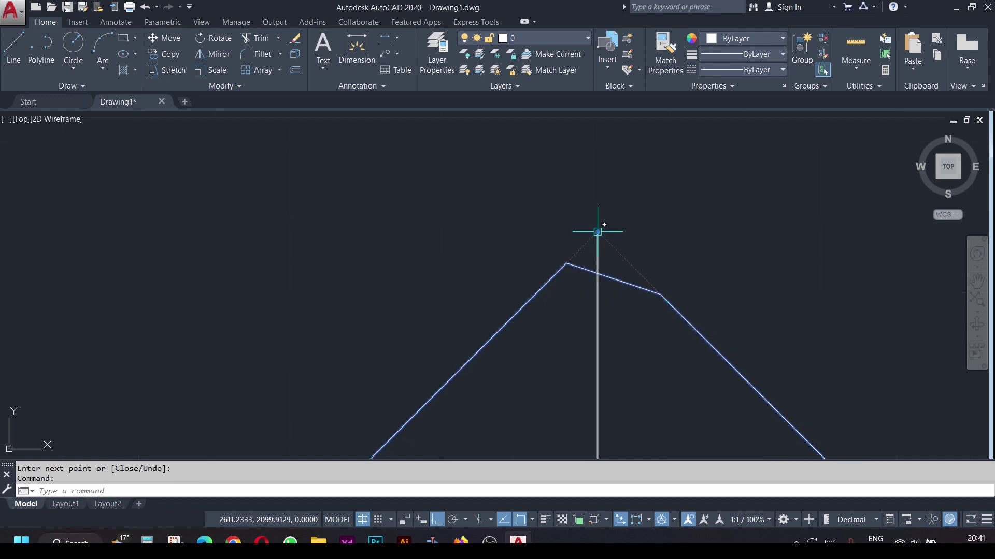
pyautogui.moveTo(597, 231)
pyautogui.scroll(2, 623, 234)
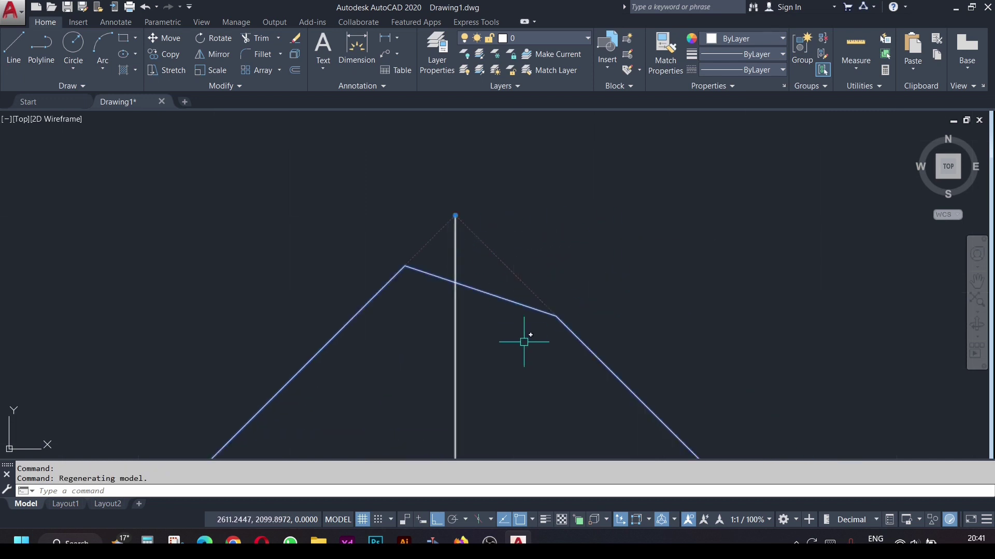
pyautogui.scroll(-8, 535, 328)
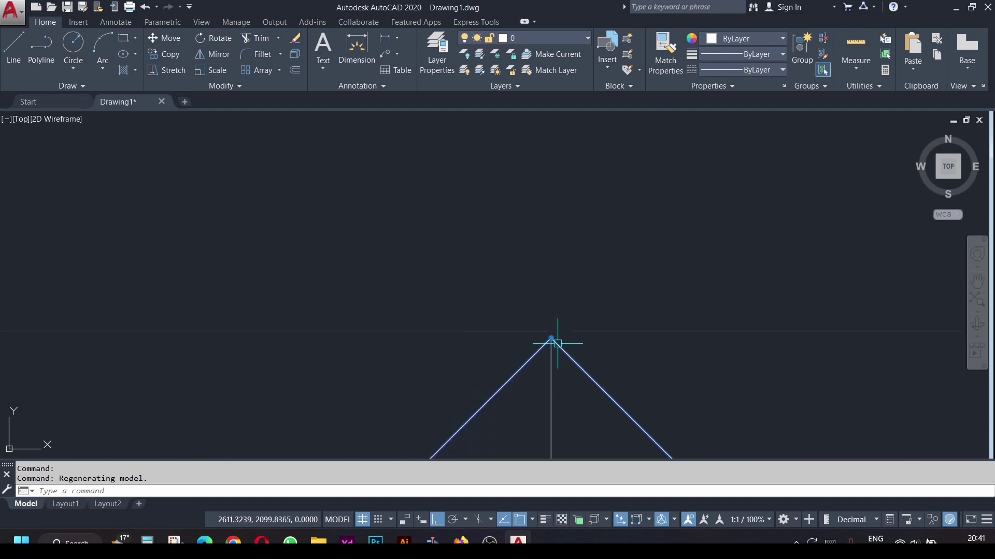
pyautogui.scroll(4, 544, 350)
pyautogui.scroll(-6, 477, 282)
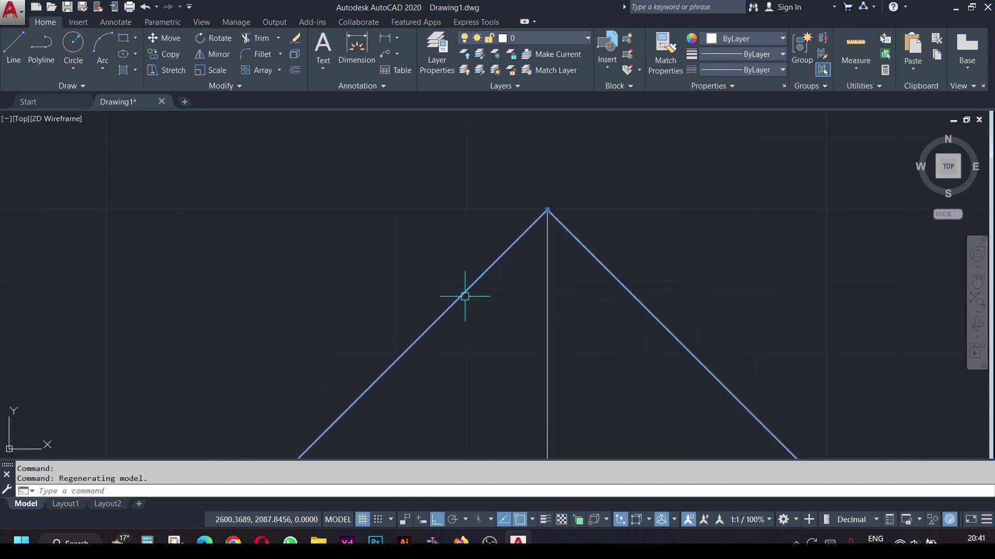
# Draw a degree 3 CV spline through the alternating lower and upper endpoints of the seven lower vertical lines
pyautogui.moveTo(458, 332); pyautogui.dragTo(508, 329, button='middle')
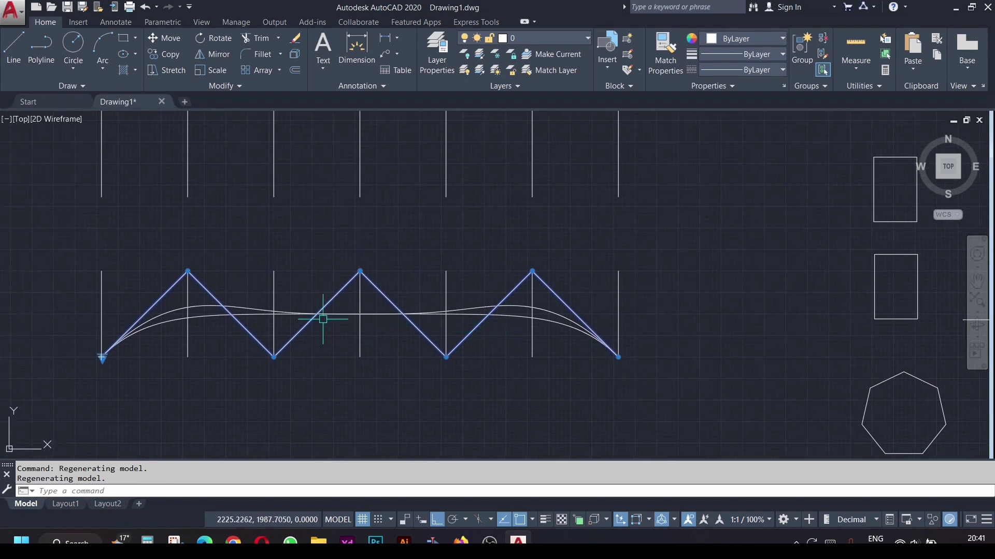
pyautogui.press('Escape')
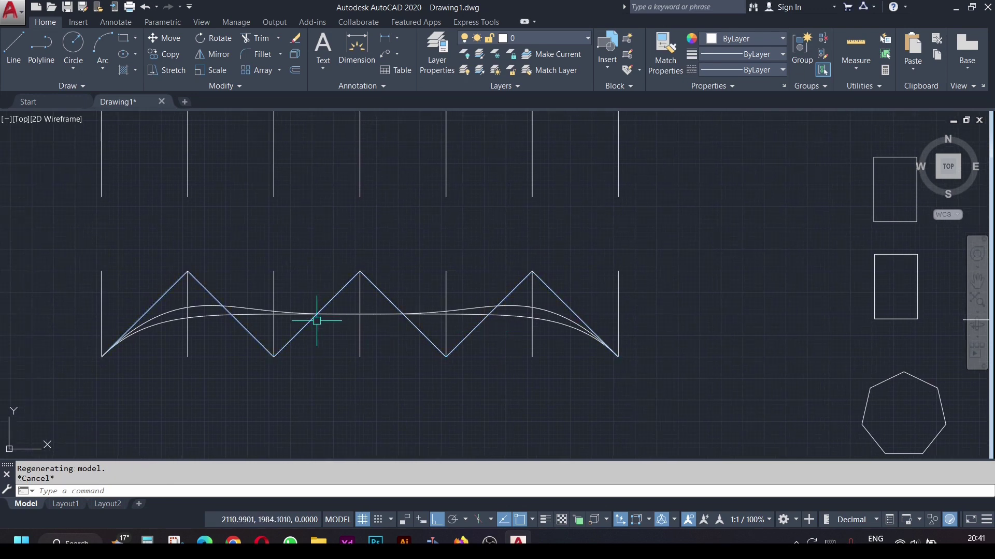
pyautogui.write('spl')
pyautogui.press('Return')
pyautogui.write('d')
pyautogui.press('Return')
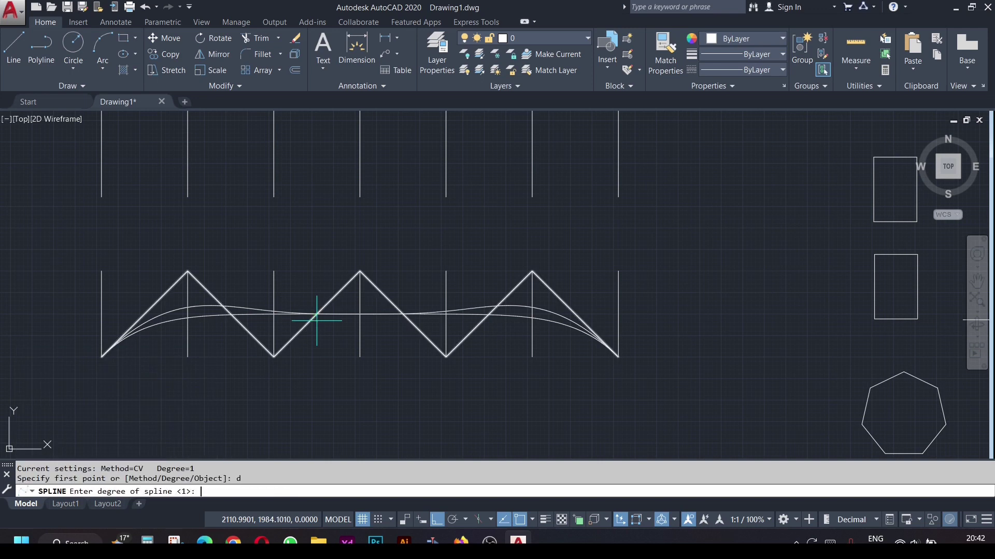
pyautogui.write('3')
pyautogui.press('Return')
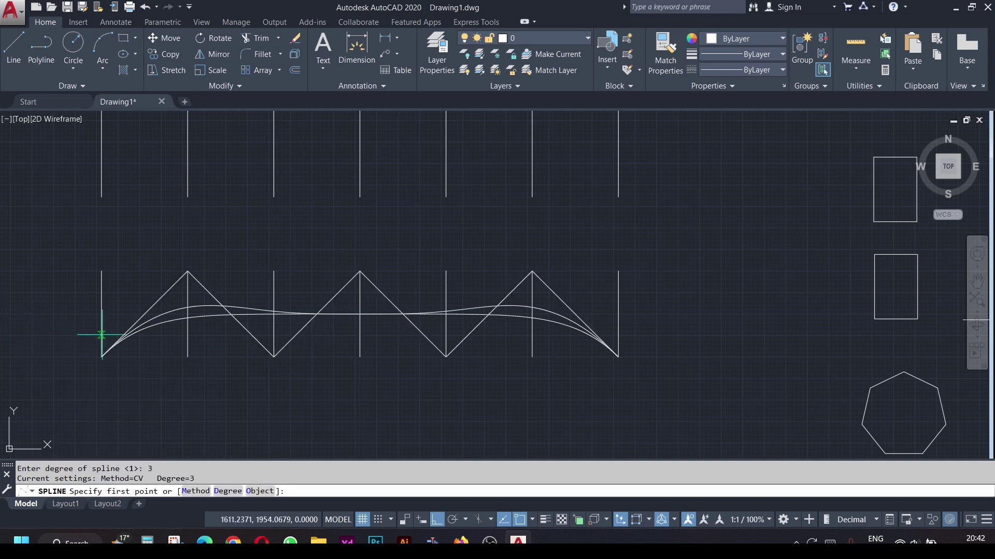
pyautogui.click(101, 357)
pyautogui.click(187, 271)
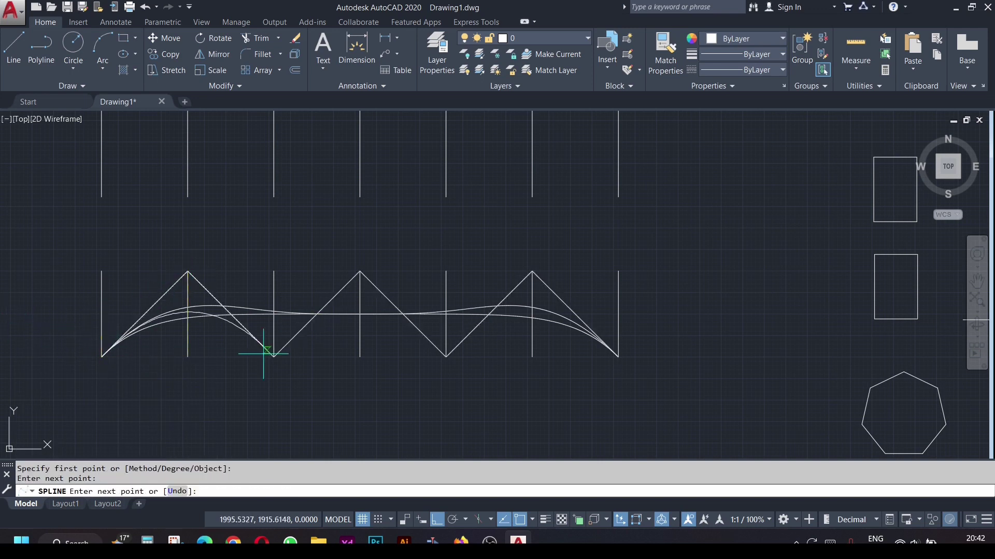
pyautogui.click(273, 356)
pyautogui.click(360, 270)
pyautogui.click(446, 356)
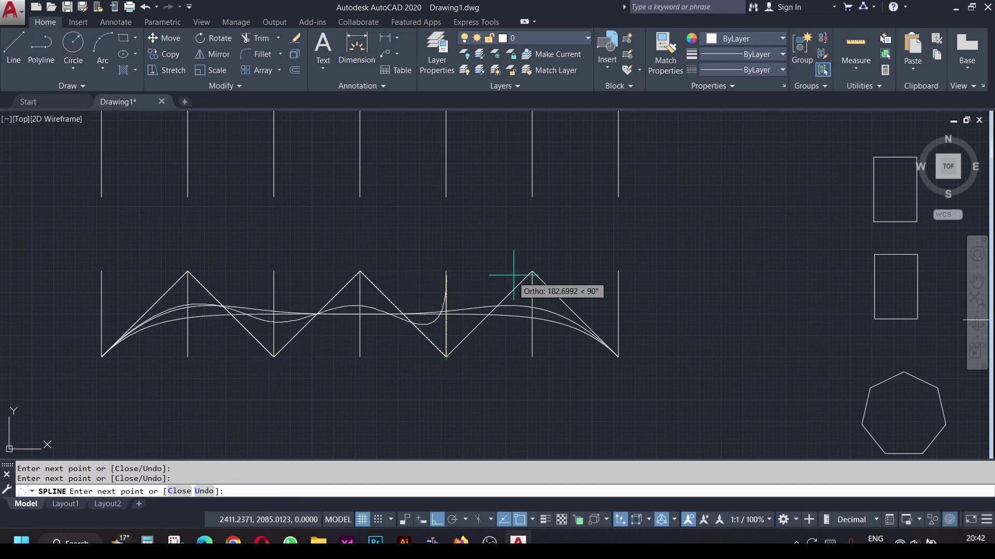
pyautogui.click(532, 271)
pyautogui.click(618, 357)
pyautogui.press('Return')
# Delete the zigzag degree 1 spline from the seven lower vertical lines
pyautogui.scroll(2, 422, 271)
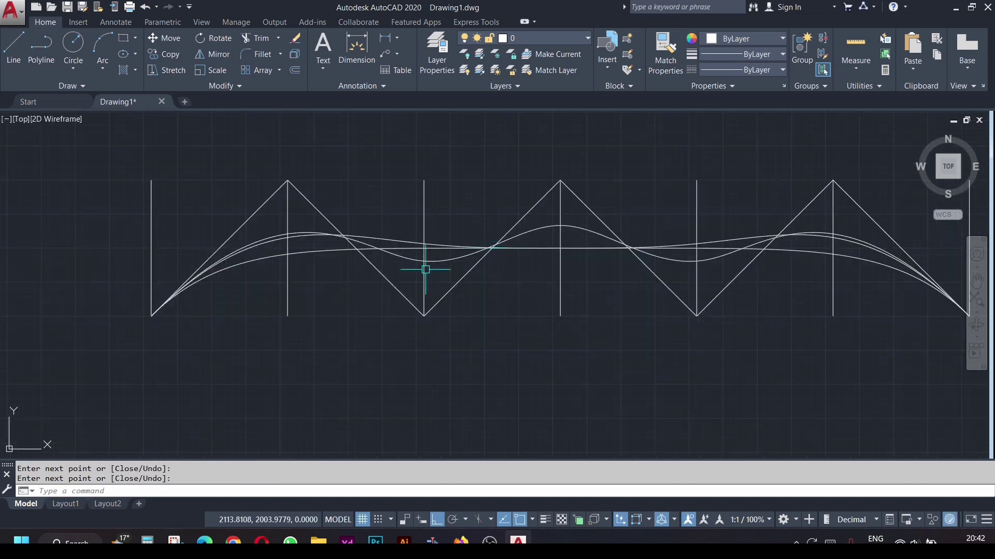
pyautogui.click(426, 338)
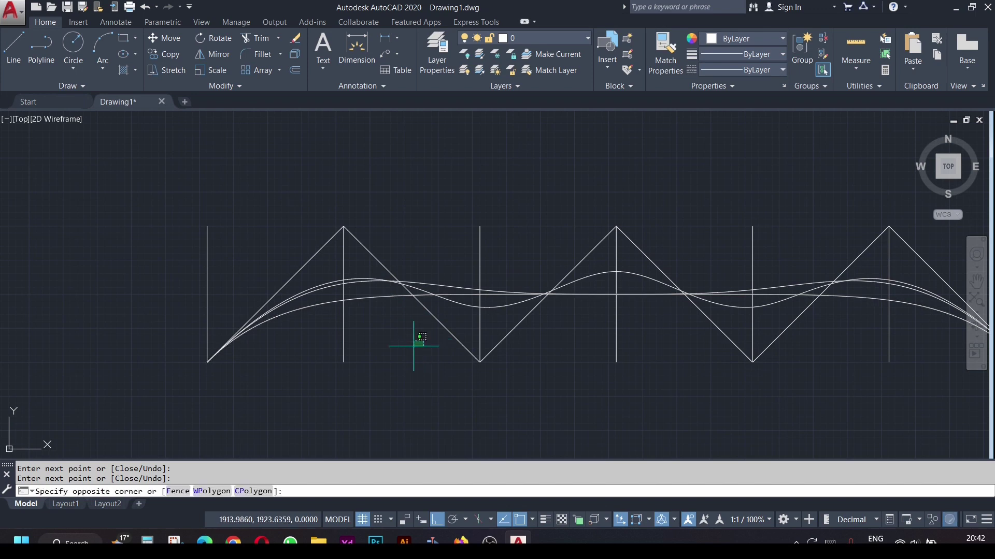
pyautogui.click(362, 247)
pyautogui.press('Delete')
pyautogui.scroll(-2, 481, 240)
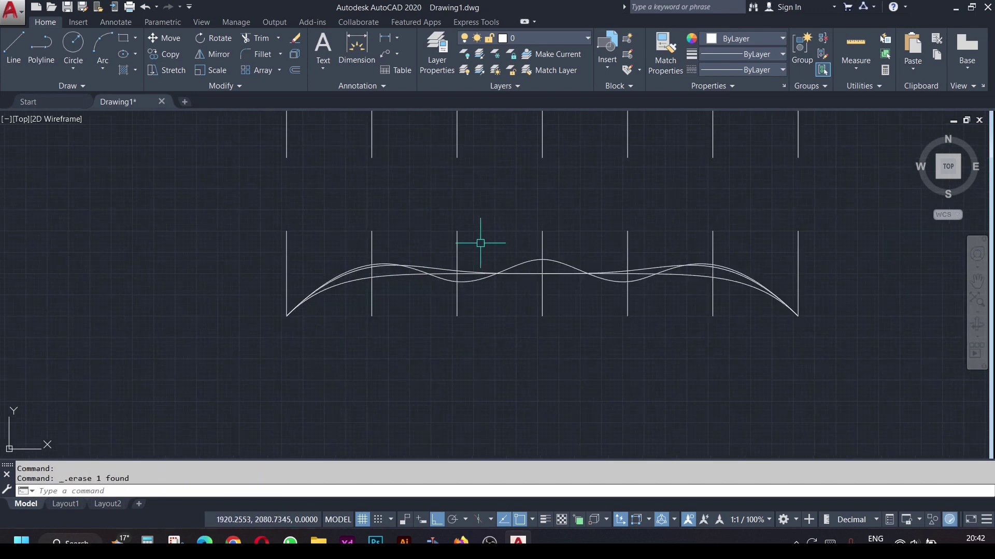
# Compare the degree 3, degree 5 and degree 10 splines by selecting all three along the lower vertical lines
pyautogui.click(534, 259)
pyautogui.scroll(4, 535, 262)
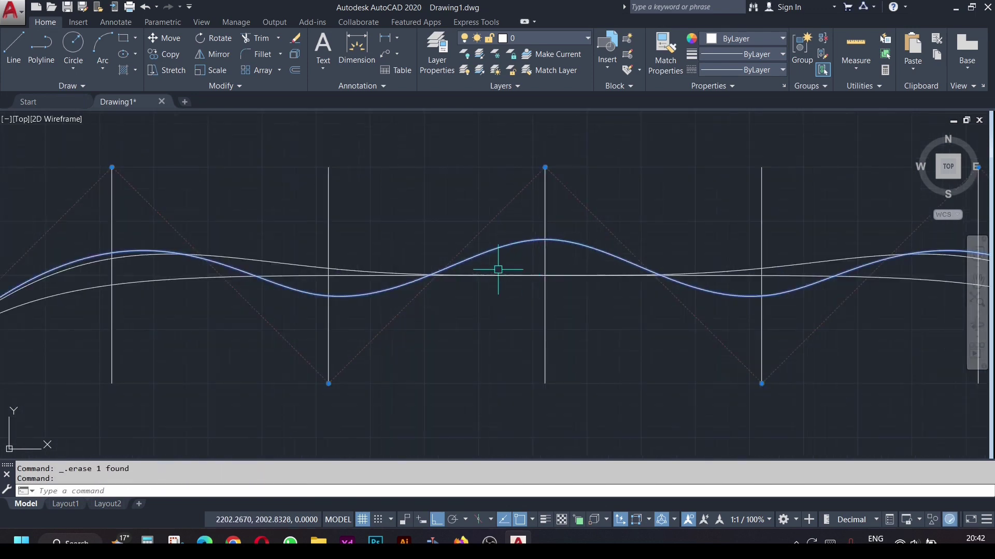
pyautogui.click(273, 261)
pyautogui.click(284, 274)
pyautogui.scroll(-5, 484, 326)
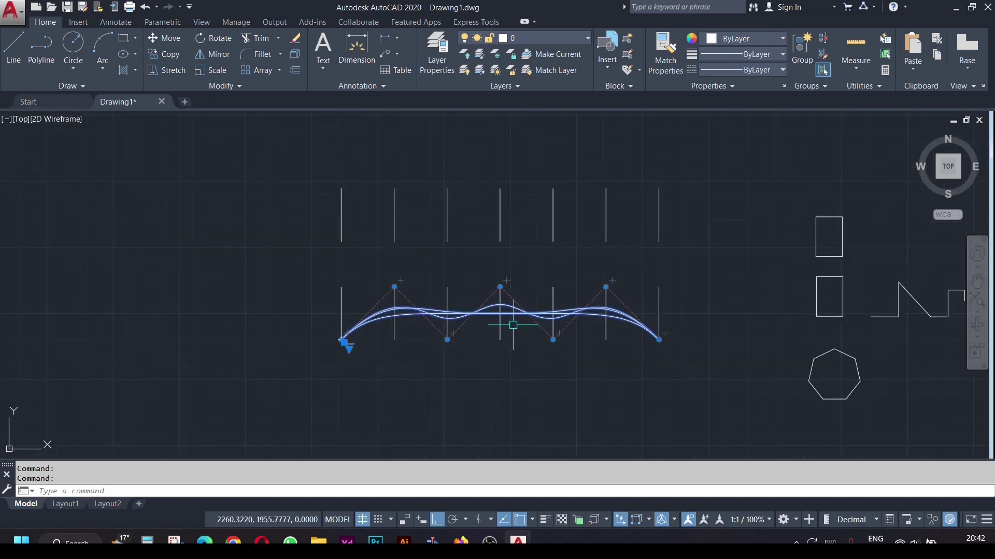
pyautogui.press('Escape')
pyautogui.moveTo(523, 333); pyautogui.dragTo(355, 262, button='middle')
pyautogui.write('spl')
pyautogui.press('Return')
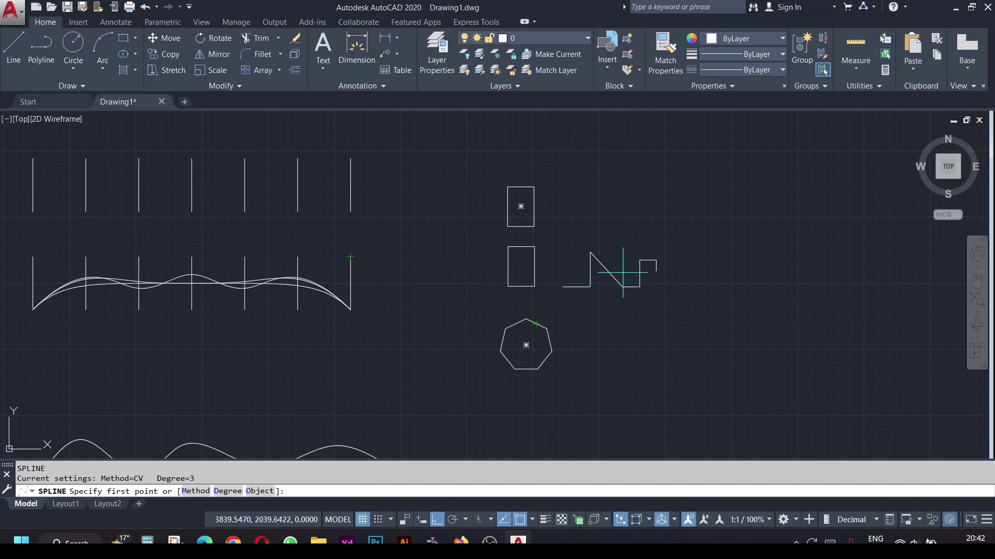
pyautogui.press('Escape')
# Convert the upper rectangle into a degree 3 CV spline with the Spline command's Object option
pyautogui.scroll(2, 623, 272)
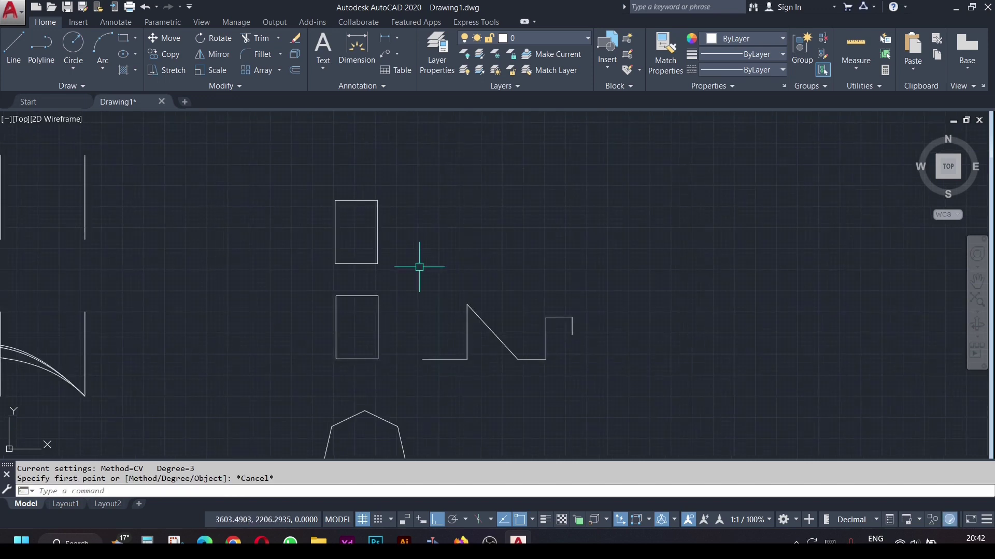
pyautogui.write('spl')
pyautogui.press('Return')
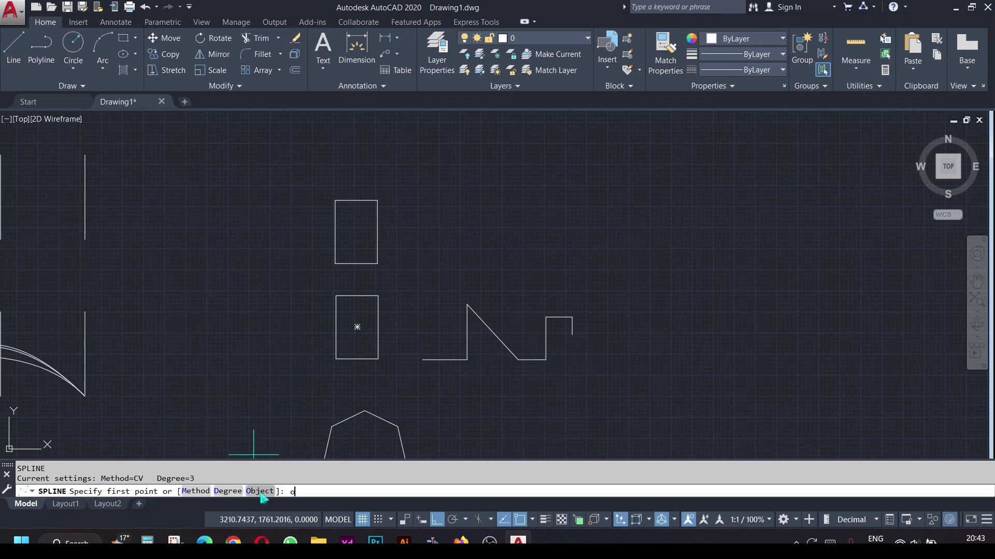
pyautogui.press('Return')
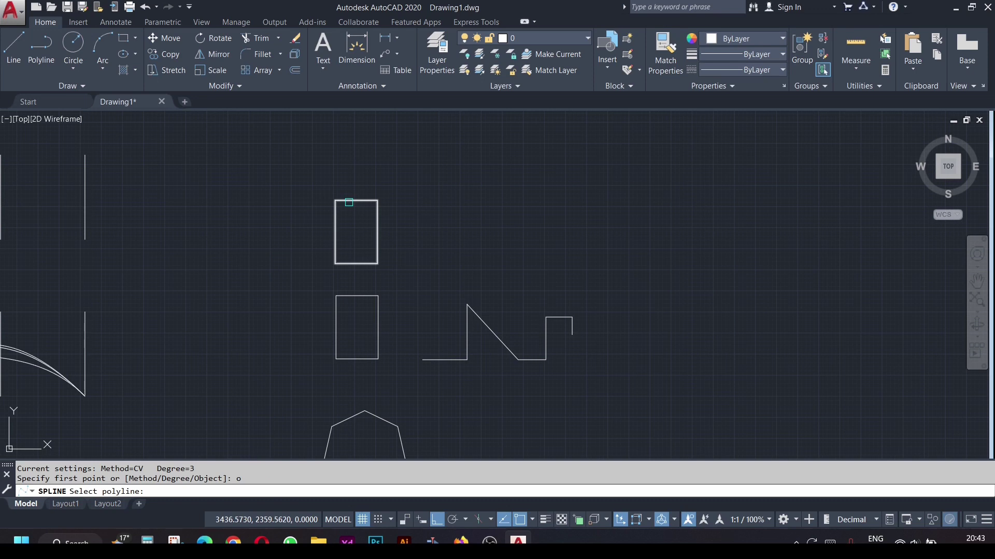
pyautogui.click(348, 203)
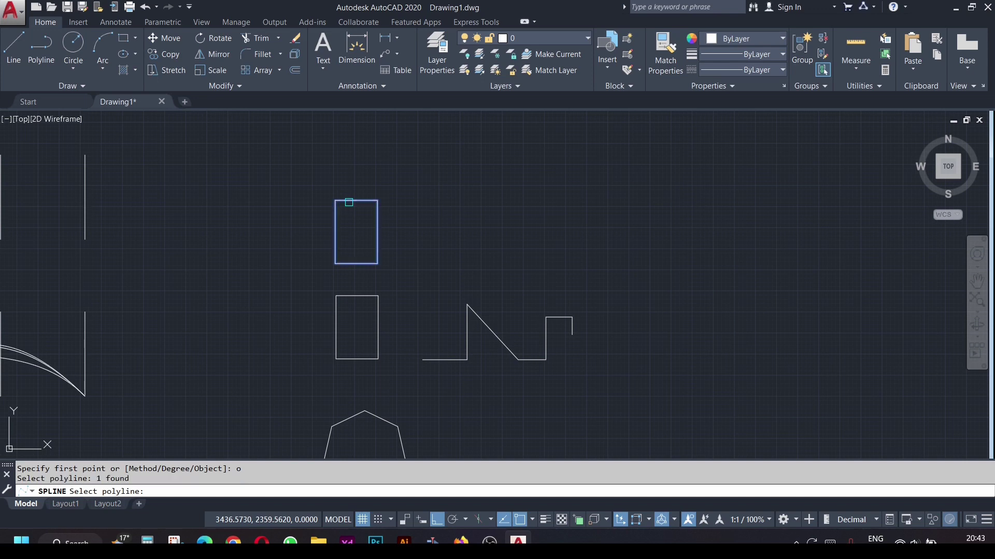
pyautogui.press('Return')
# Examine the closed spline made from the upper rectangle, including its selected state
pyautogui.scroll(5, 357, 204)
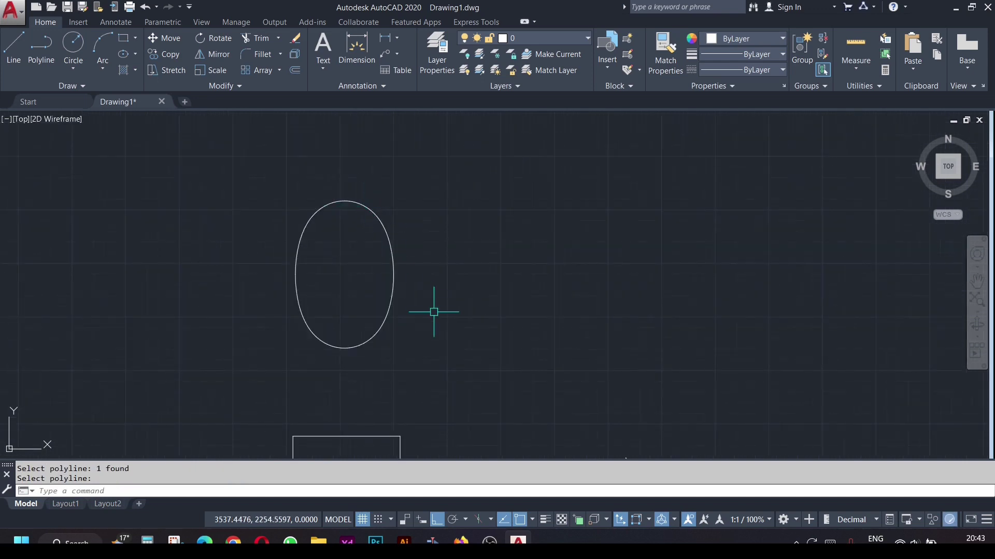
pyautogui.moveTo(437, 311); pyautogui.dragTo(397, 197, button='middle')
pyautogui.scroll(-4, 397, 196)
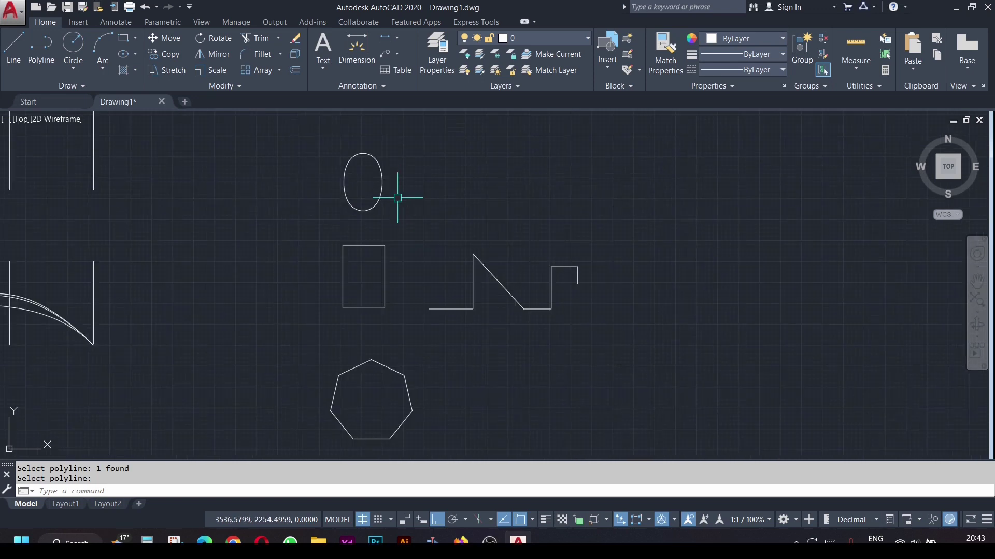
pyautogui.click(395, 195)
pyautogui.click(262, 155)
pyautogui.press('Escape')
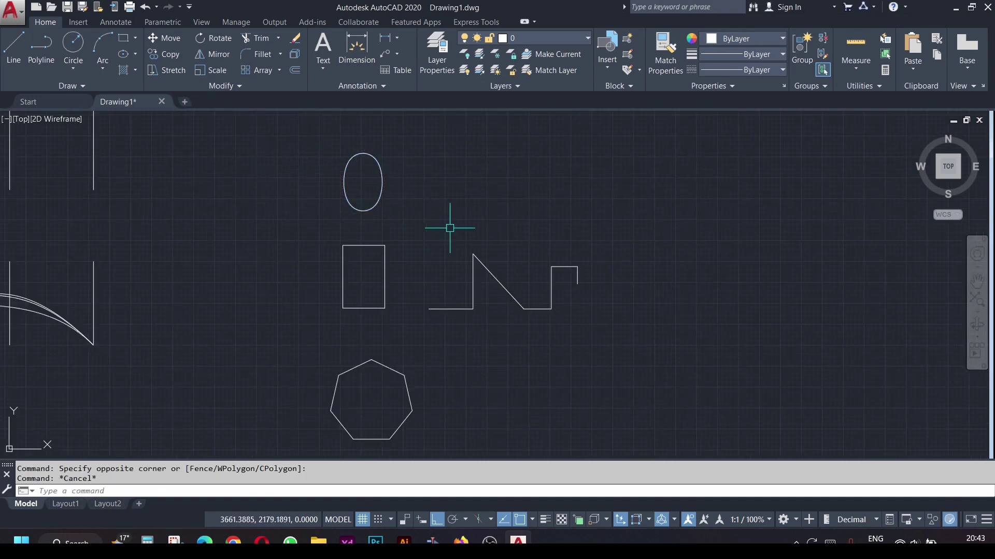
# Try to convert the heptagon into a spline with the Object option and the Fit creation method
pyautogui.write('spl')
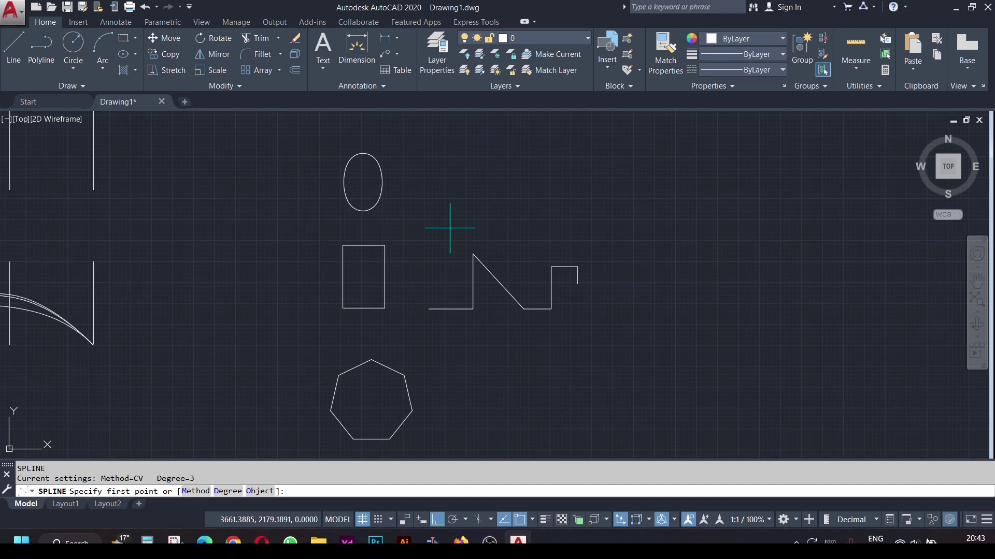
pyautogui.press('Return')
pyautogui.press('Return')
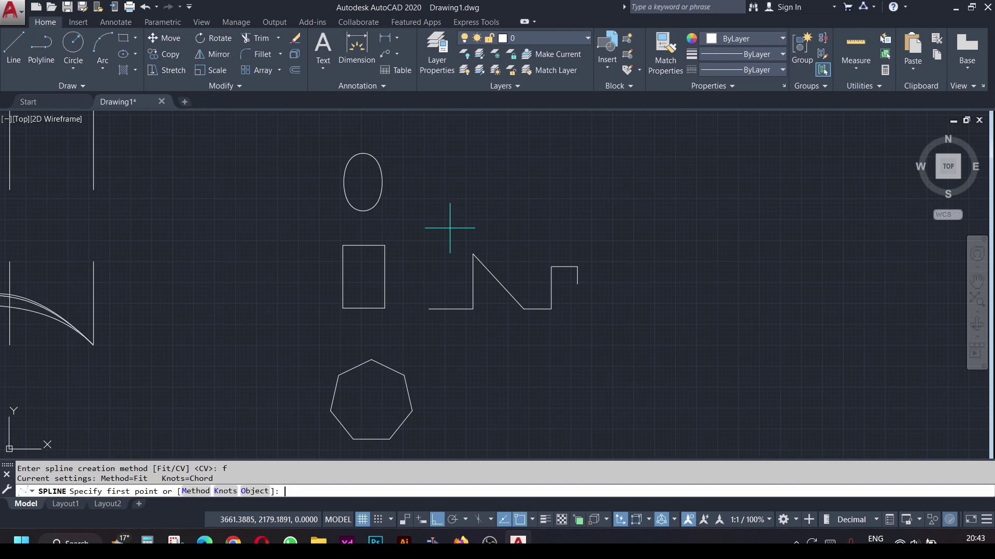
pyautogui.write('o')
pyautogui.press('Return')
pyautogui.click(334, 376)
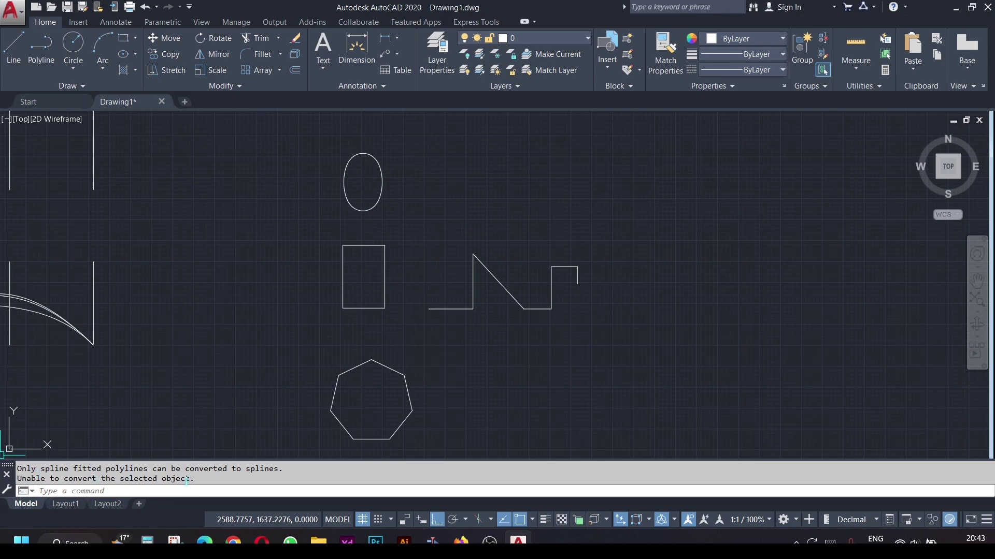
# Set the spline creation method to CV and convert the heptagon with the Object option
pyautogui.write('s')
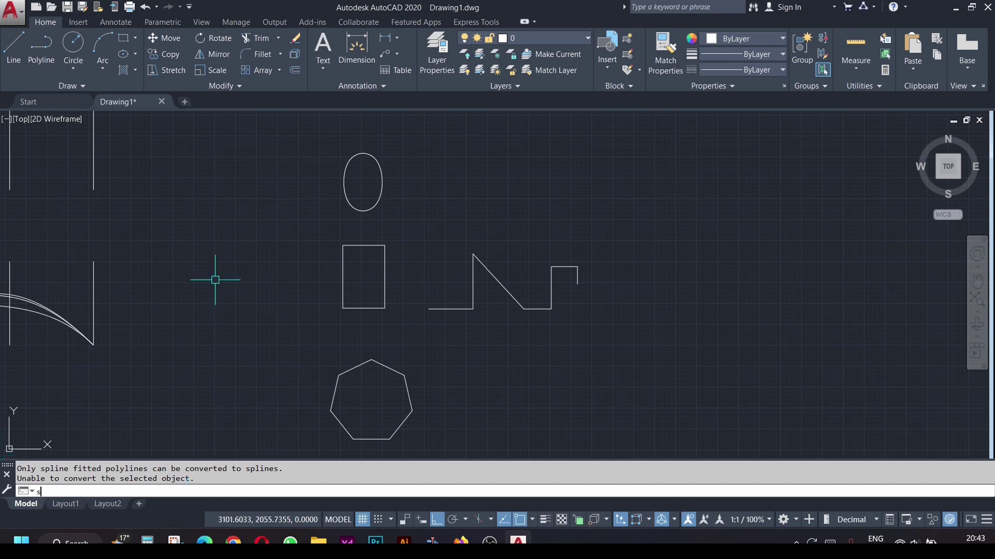
pyautogui.write('p')
pyautogui.press('Return')
pyautogui.write('m')
pyautogui.press('Return')
pyautogui.write('c')
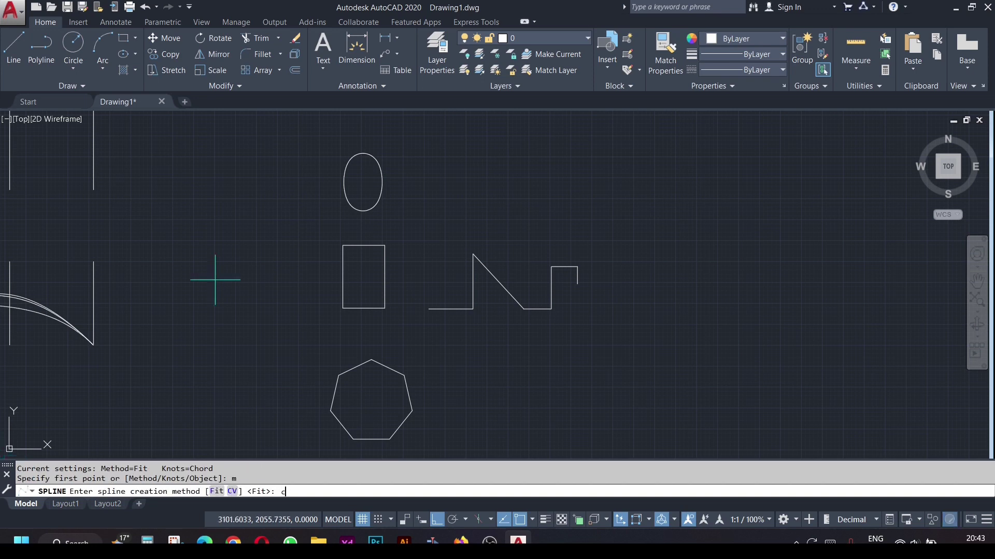
pyautogui.write('v')
pyautogui.press('Return')
pyautogui.click(260, 491)
pyautogui.click(374, 358)
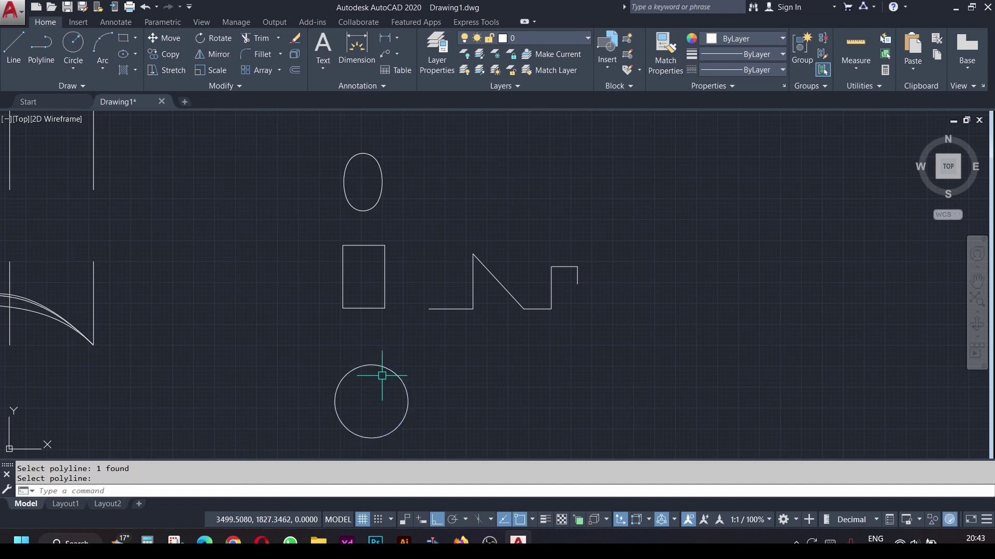
# Convert the open zigzag polyline beside the remaining rectangle into a degree 3 CV spline with the Object option
pyautogui.moveTo(422, 339)
pyautogui.mouseDown(button='middle')
pyautogui.moveTo(415, 346)
pyautogui.moveTo(366, 312)
pyautogui.moveTo(309, 382)
pyautogui.mouseUp(button='middle')
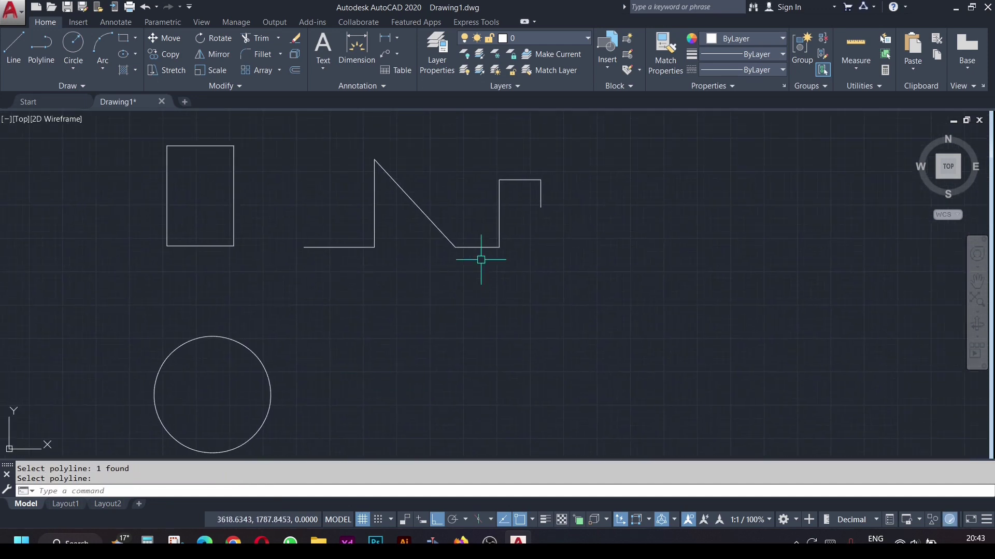
pyautogui.moveTo(380, 256); pyautogui.dragTo(352, 355, button='middle')
pyautogui.press('Return')
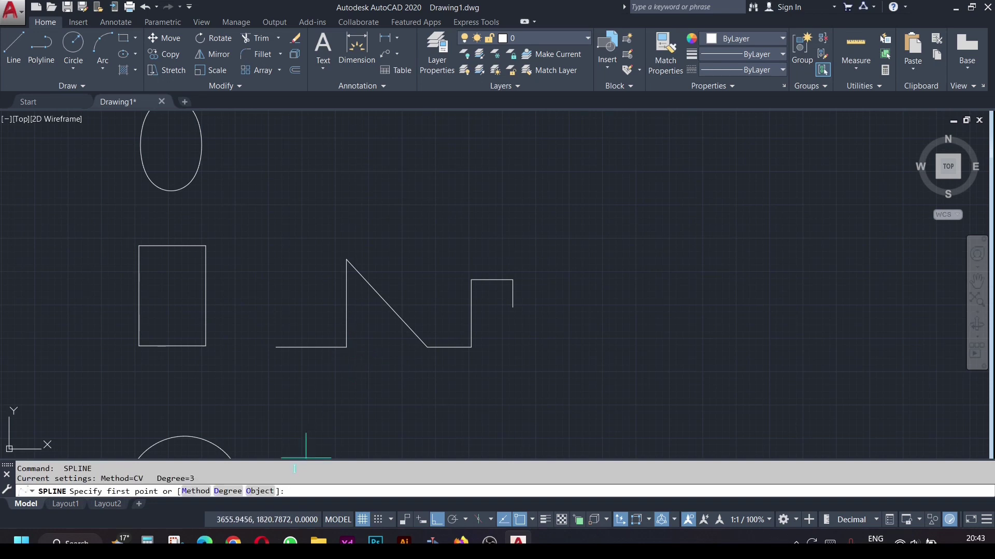
pyautogui.click(260, 491)
pyautogui.click(347, 318)
pyautogui.press('Return')
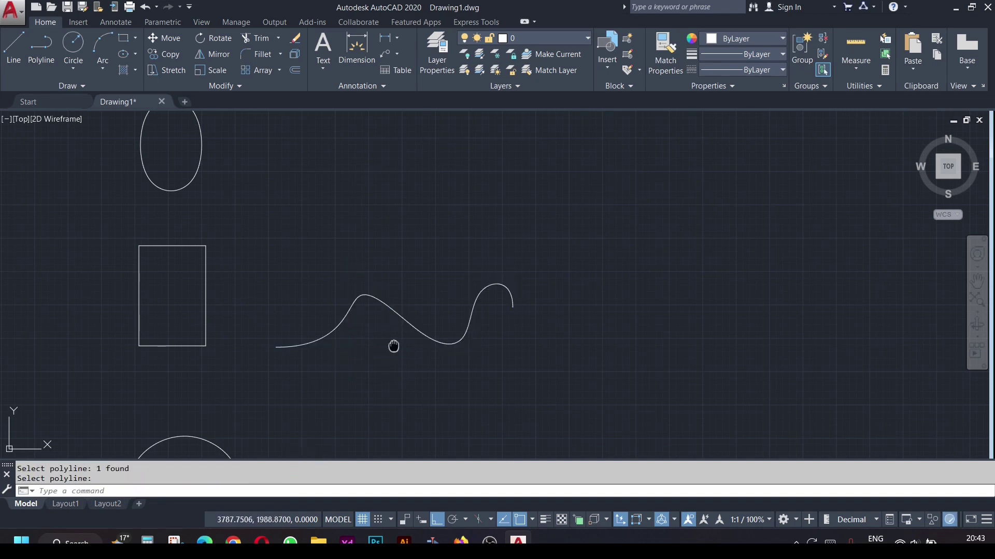
# Stretch the oval spline's upper-right control vertex horizontally outward, away from the oval
pyautogui.moveTo(394, 346); pyautogui.dragTo(469, 377, button='middle')
pyautogui.moveTo(469, 378); pyautogui.dragTo(468, 346, button='middle')
pyautogui.click(393, 264)
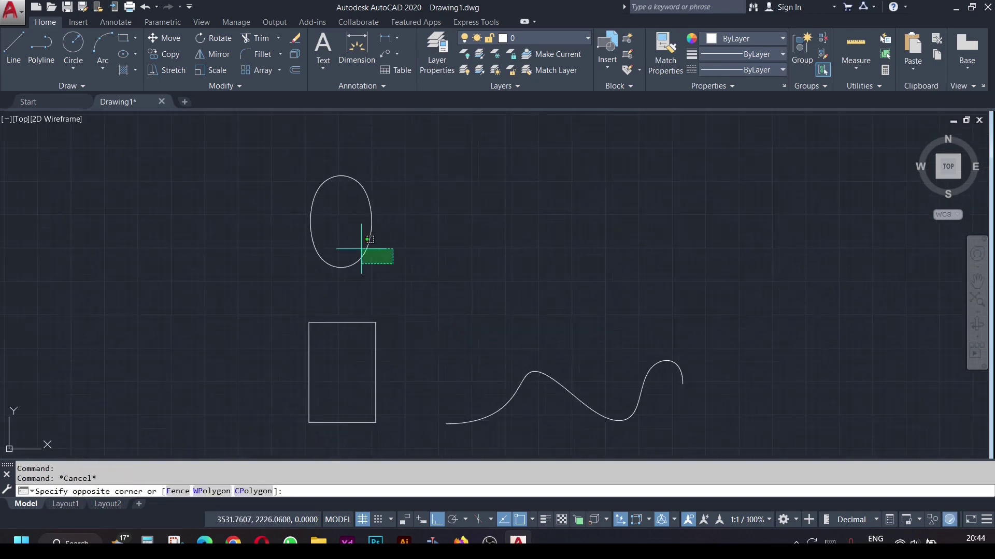
pyautogui.click(361, 249)
pyautogui.click(374, 170)
pyautogui.click(527, 149)
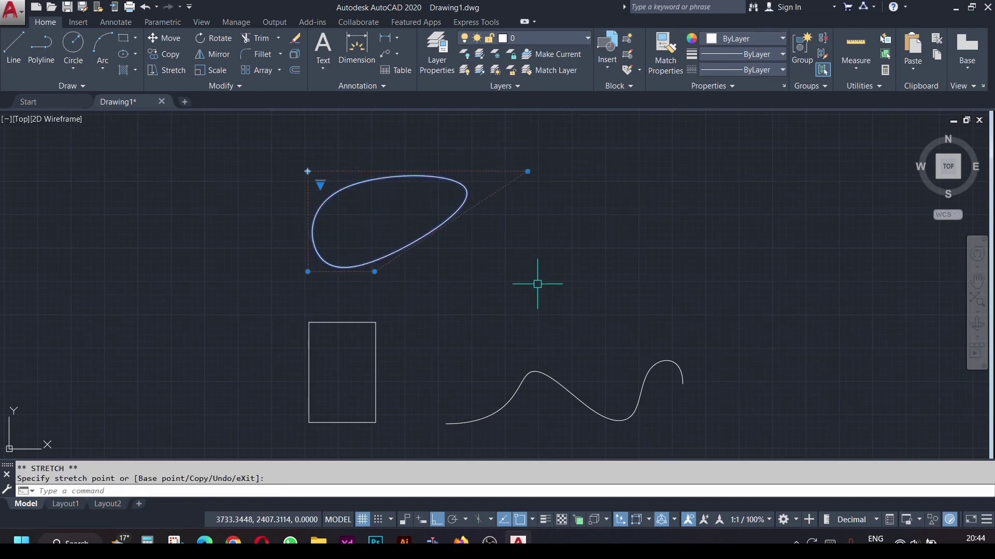
# Reshape the open wavy spline by moving its second control vertex, beside the start point, vertically upward
pyautogui.moveTo(538, 322); pyautogui.dragTo(464, 257, button='middle')
pyautogui.click(456, 330)
pyautogui.click(439, 340)
pyautogui.click(443, 357)
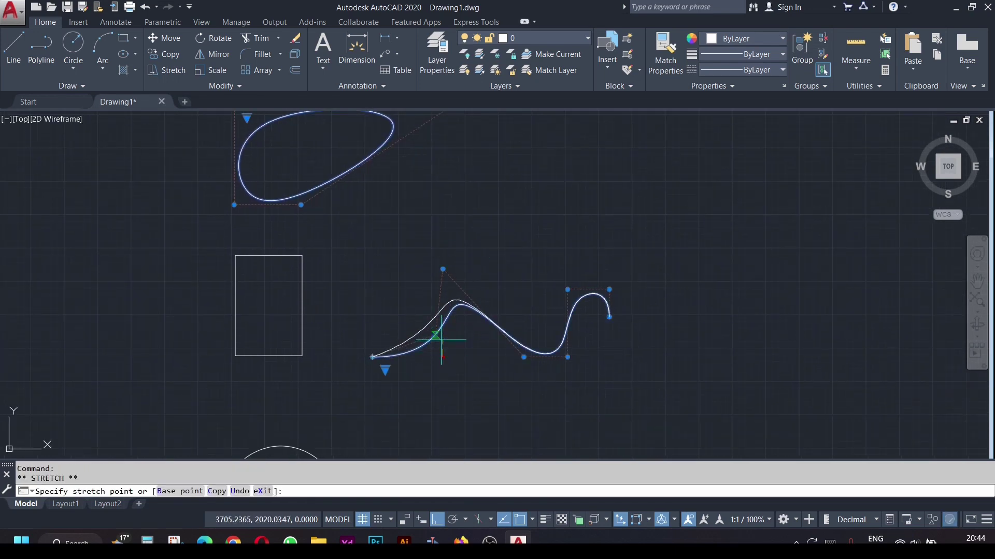
# Stretch the upper-right control vertex of the circular spline made from the heptagon horizontally outward
pyautogui.scroll(-6, 468, 211)
pyautogui.moveTo(467, 211); pyautogui.dragTo(466, 202, button='middle')
pyautogui.scroll(6, 378, 363)
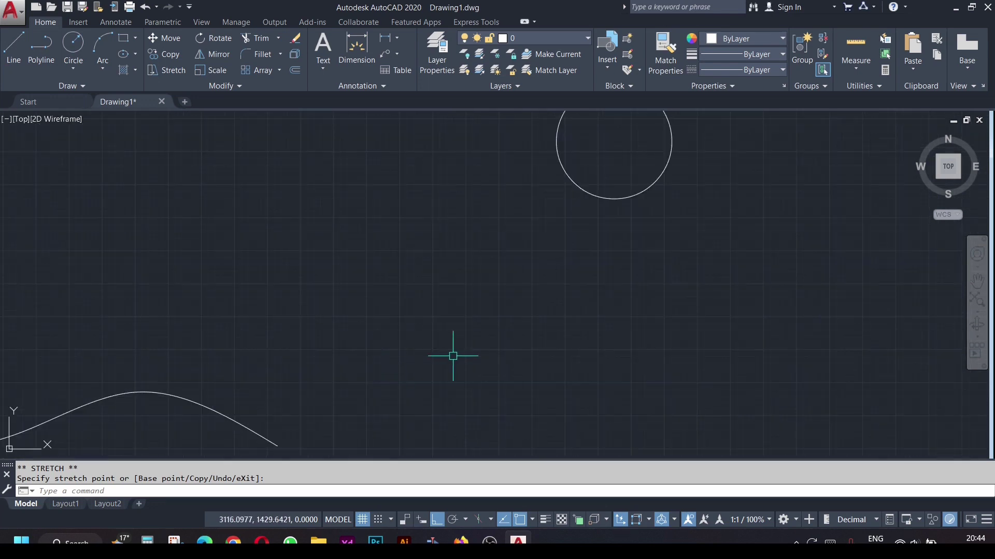
pyautogui.click(614, 248)
pyautogui.click(540, 171)
pyautogui.moveTo(691, 255); pyautogui.dragTo(408, 397, button='middle')
pyautogui.click(382, 244)
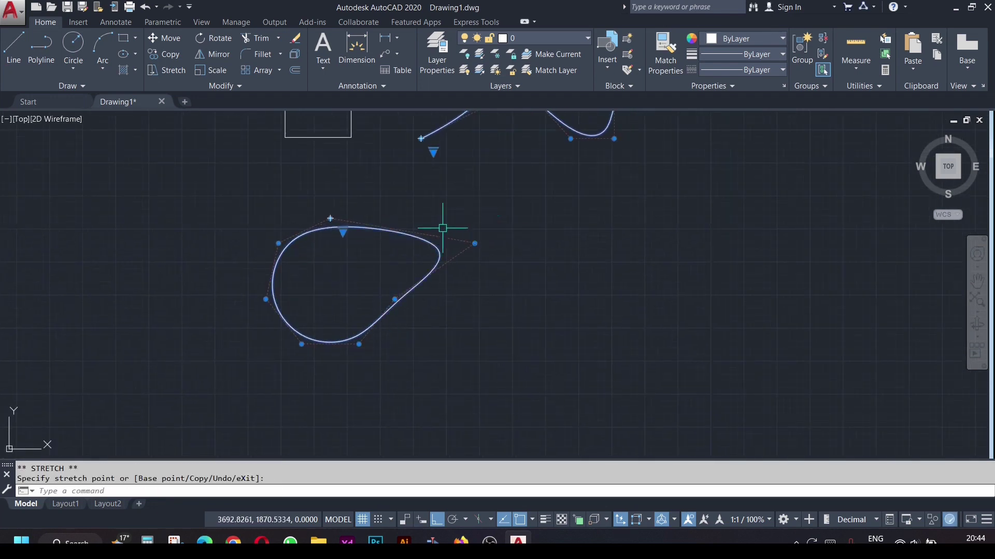
pyautogui.click(475, 243)
# Stretch the same closed spline's upper-left control vertex horizontally outward to mirror the other side, and clear the selection
pyautogui.click(279, 244)
pyautogui.click(182, 243)
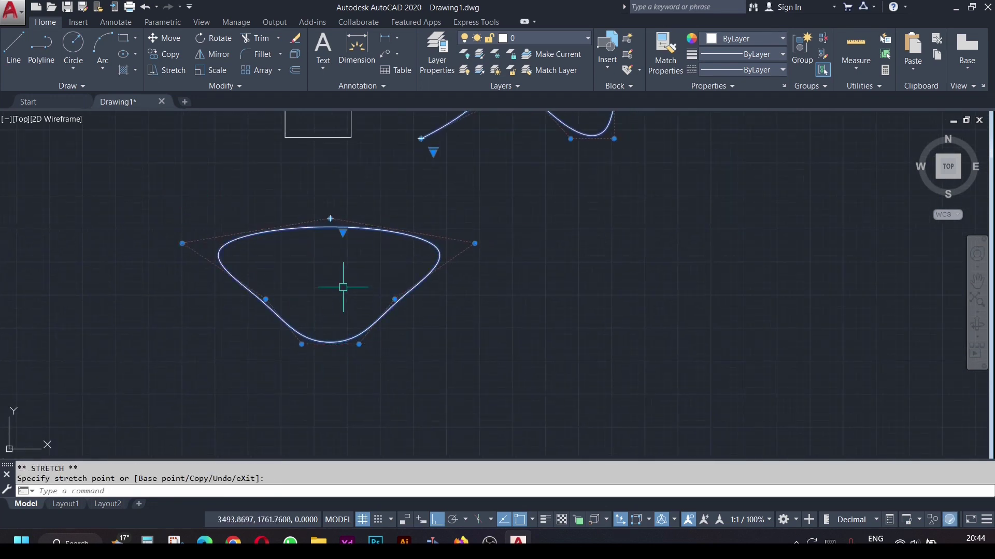
pyautogui.press('Escape')
pyautogui.moveTo(340, 272); pyautogui.dragTo(355, 384, button='middle')
pyautogui.scroll(-4, 355, 384)
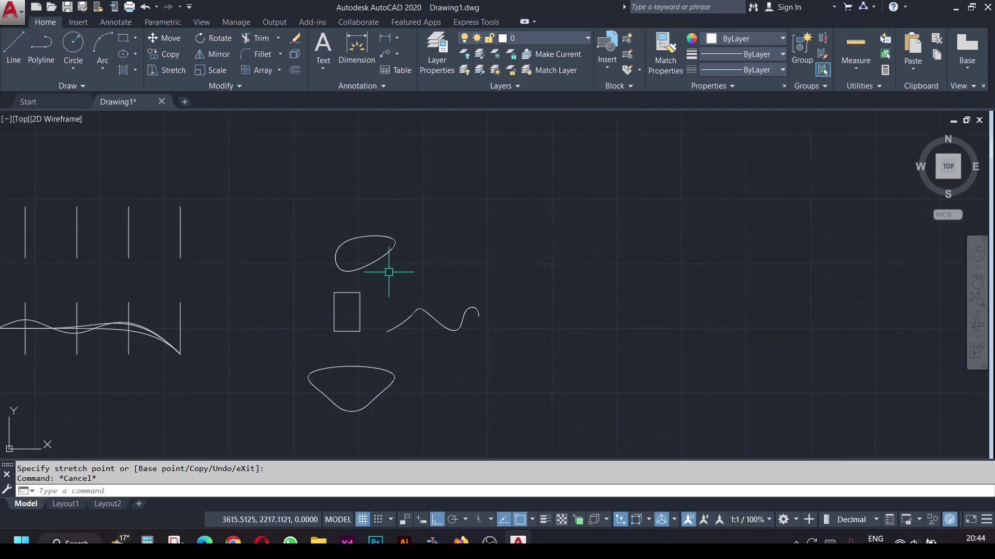
# Scale the oval closed spline above the rectangle by a factor of 0.5, using a base point inside it
pyautogui.click(388, 272)
pyautogui.click(337, 206)
pyautogui.scroll(4, 363, 235)
pyautogui.write('sc')
pyautogui.press('space')
pyautogui.click(320, 296)
pyautogui.write('0.')
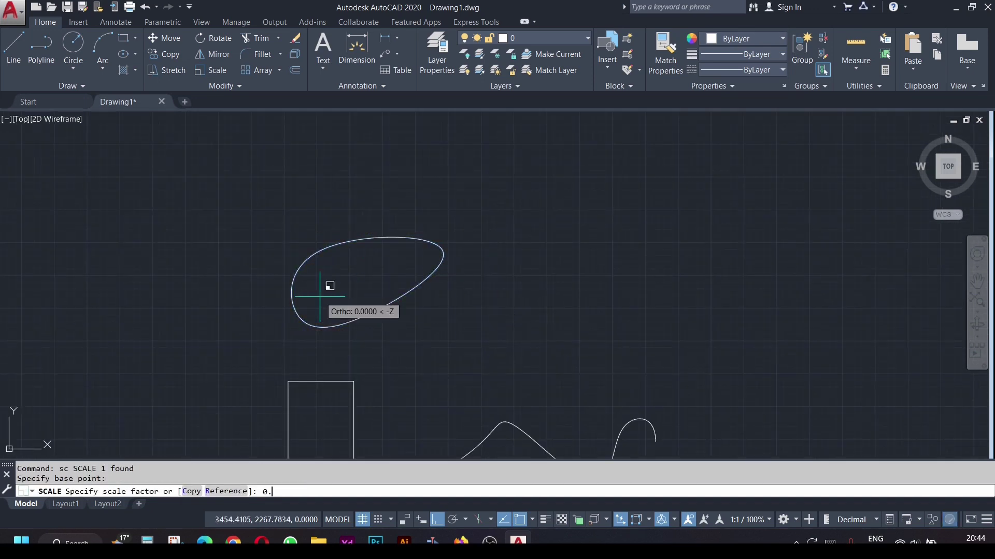
pyautogui.write('2')
pyautogui.press('space')
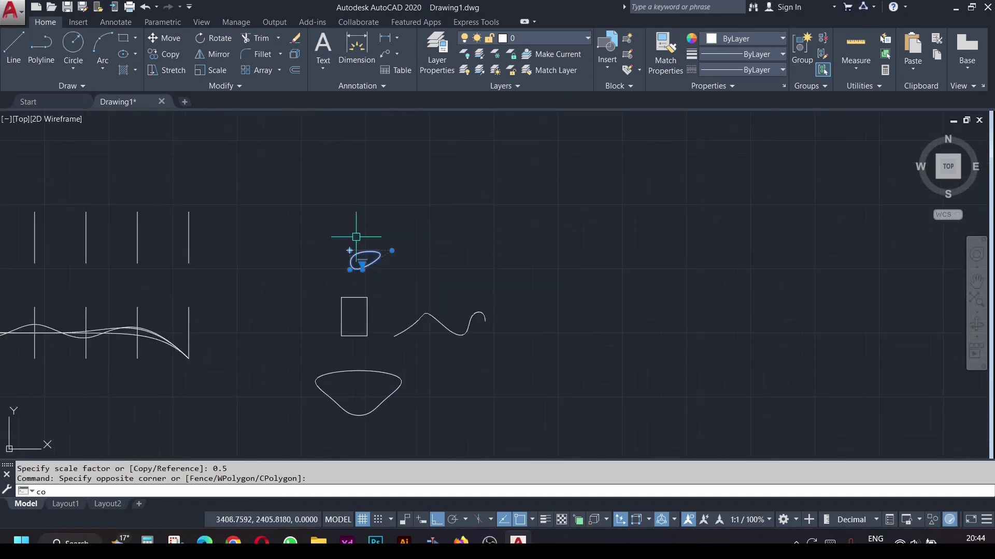
# Copy the scaled oval spline into the right half of the wide closed spline below the rectangle, with Ortho off
pyautogui.write('co')
pyautogui.press('space')
pyautogui.click(365, 267)
pyautogui.scroll(2, 386, 374)
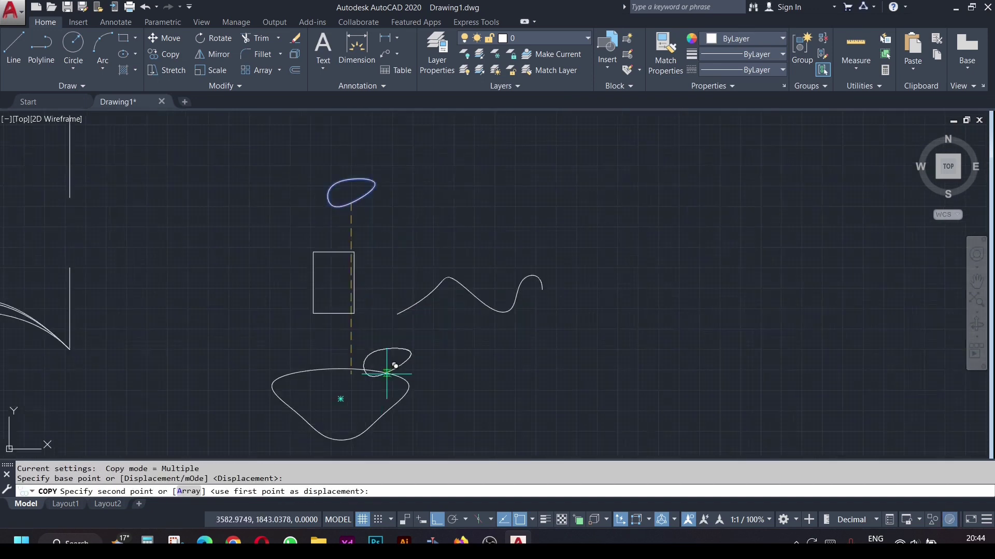
pyautogui.press('F8')
pyautogui.scroll(6, 357, 306)
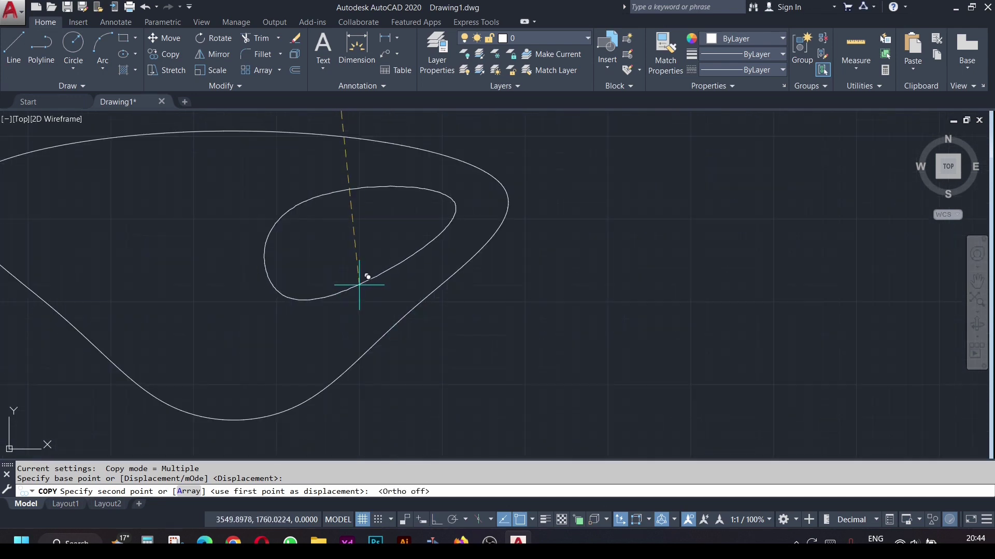
pyautogui.click(369, 283)
pyautogui.press('Escape')
# Mirror the inner oval across a vertical line through the wide closed spline's centre, keeping the source object
pyautogui.click(348, 340)
pyautogui.click(255, 207)
pyautogui.write('mi')
pyautogui.press('space')
pyautogui.scroll(-2, 234, 193)
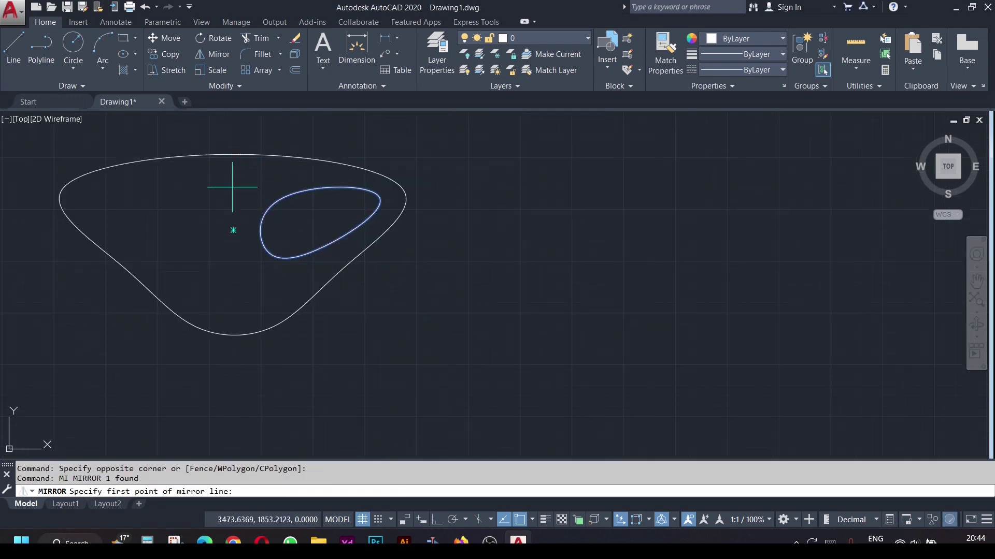
pyautogui.click(233, 230)
pyautogui.press('F8')
pyautogui.click(239, 307)
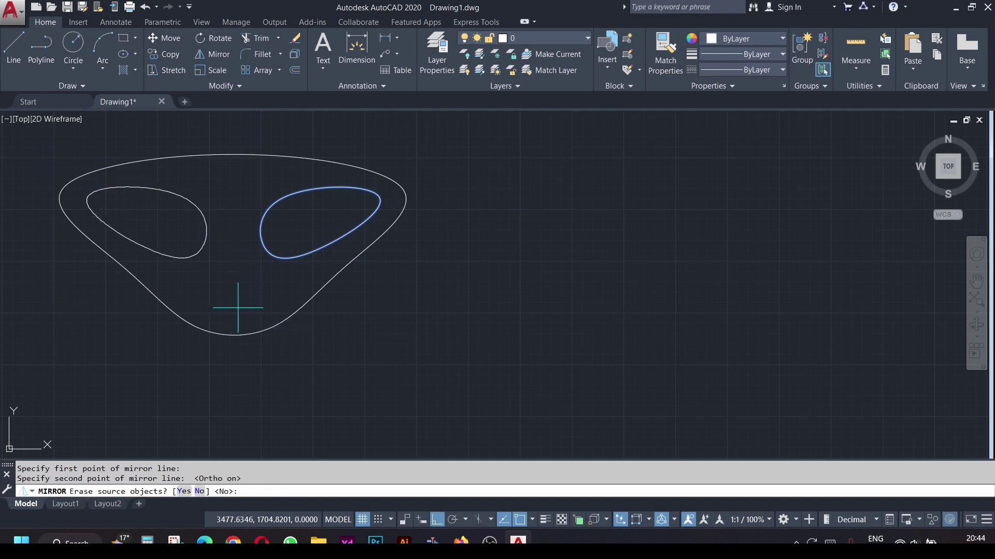
pyautogui.press('Return')
# Review the mask-like shape together with the earlier spline examples, and show the additional Draw tools
pyautogui.scroll(-4, 240, 304)
pyautogui.moveTo(239, 304); pyautogui.dragTo(344, 329, button='middle')
pyautogui.scroll(2, 353, 335)
pyautogui.moveTo(369, 343); pyautogui.dragTo(858, 346, button='middle')
pyautogui.scroll(-2, 855, 347)
pyautogui.moveTo(530, 371); pyautogui.dragTo(383, 311, button='middle')
pyautogui.scroll(-4, 373, 307)
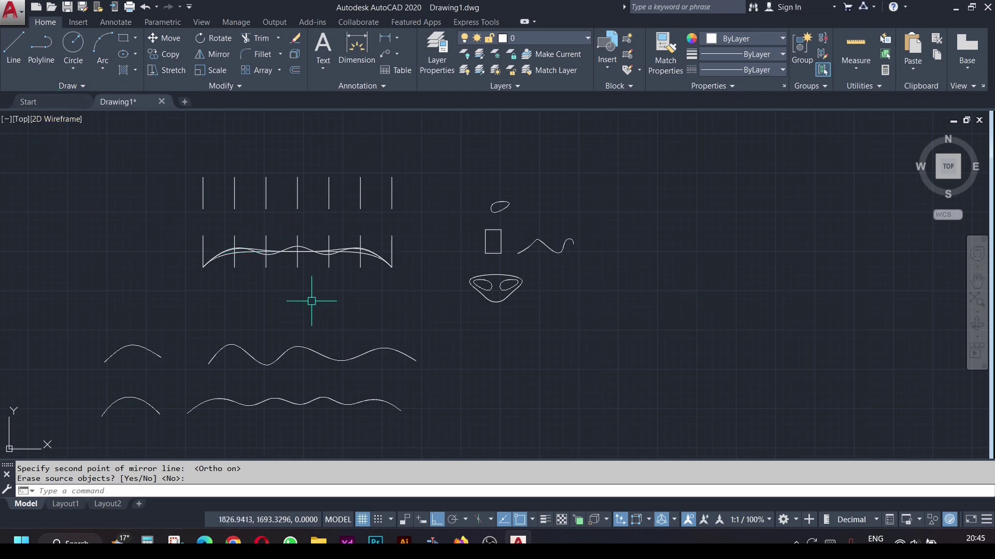
pyautogui.press('Escape')
pyautogui.click(68, 85)
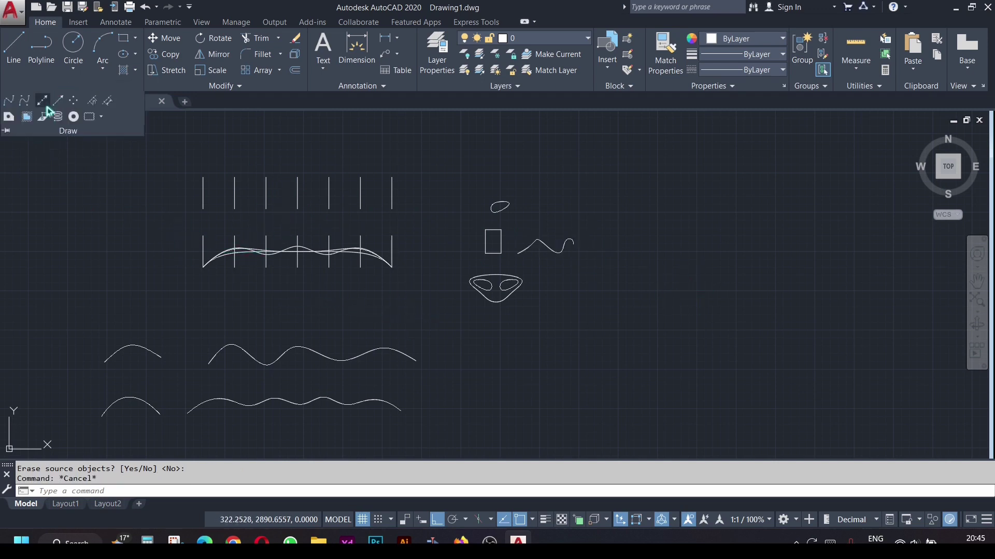